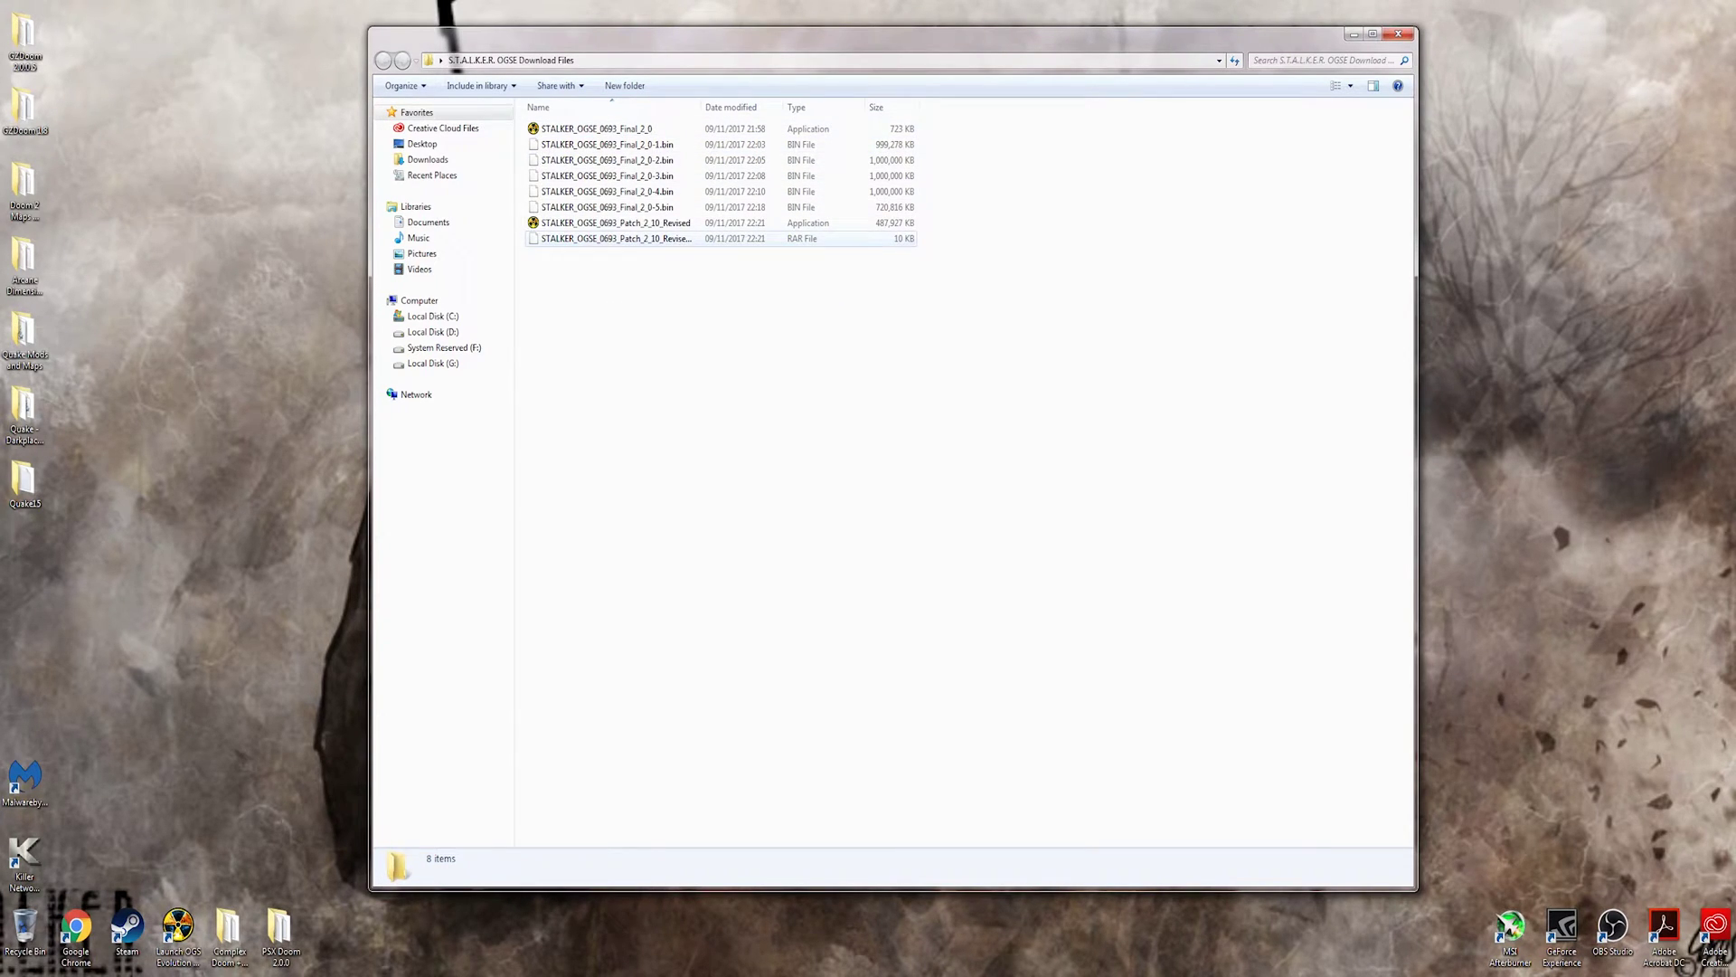
- Select the STALKER_OGSE_0693_Final_2_0 installer in the OGSE download folder
{"action": "left_click", "coordinate": [596, 128]}
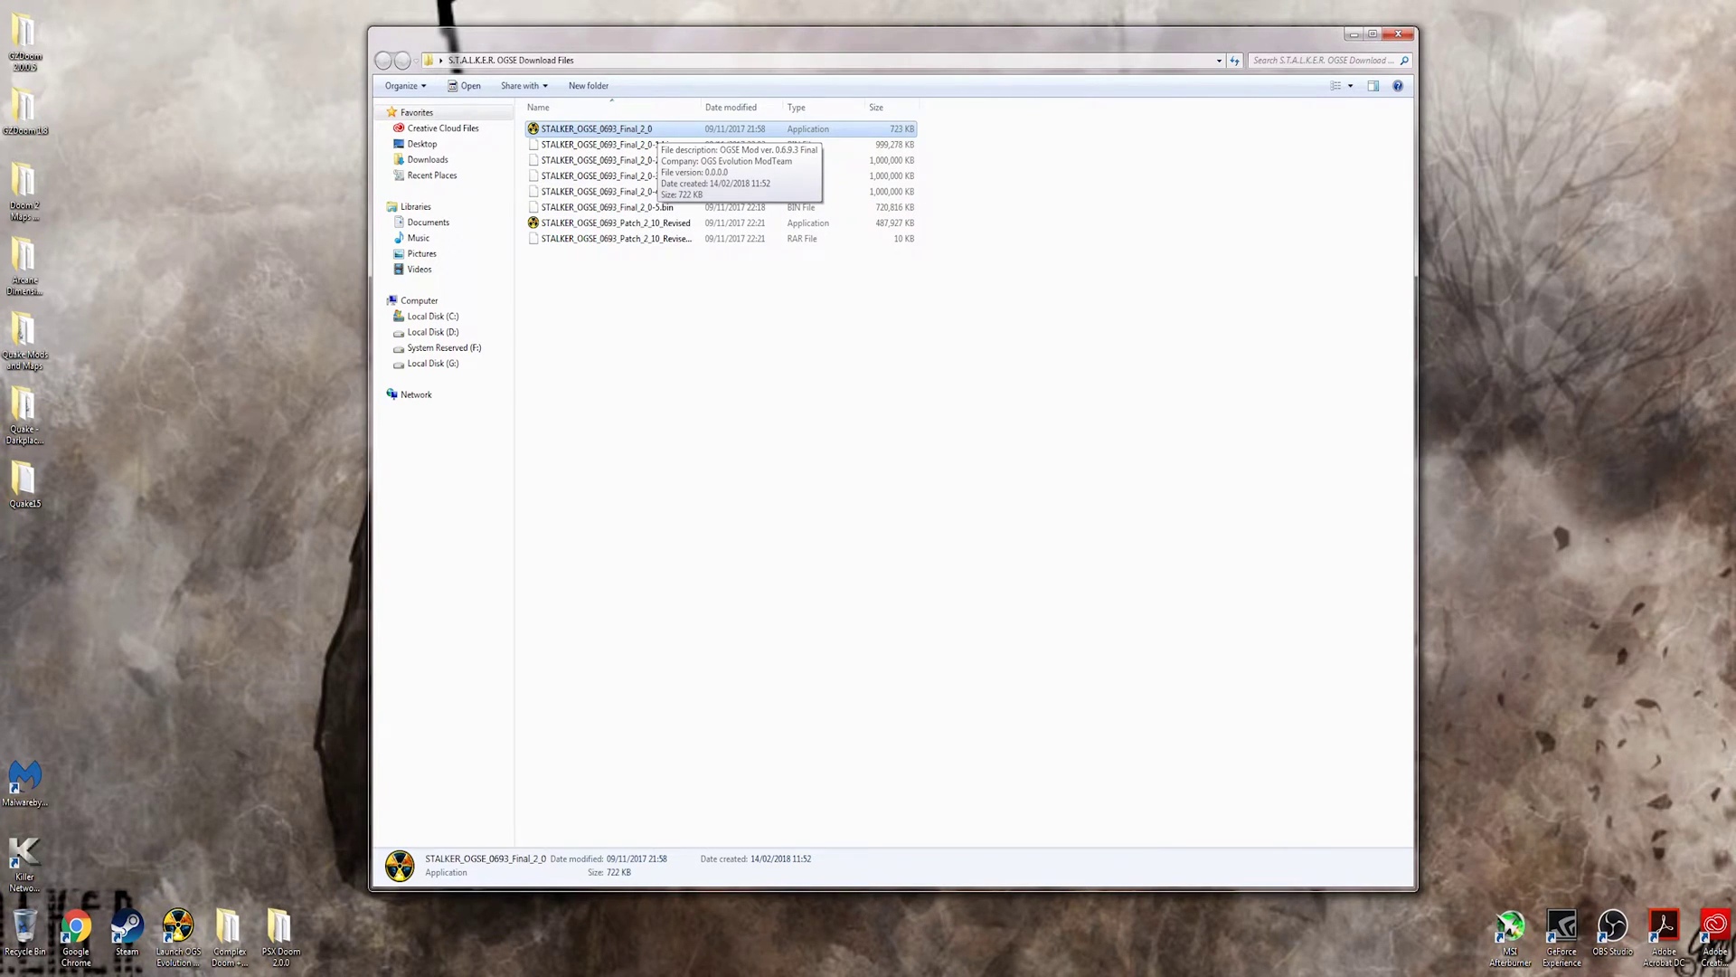
- Run the OGSE Final 2.0 installer in English, acknowledge both notices, and agree to reinstall
{"action": "key", "text": "Return"}
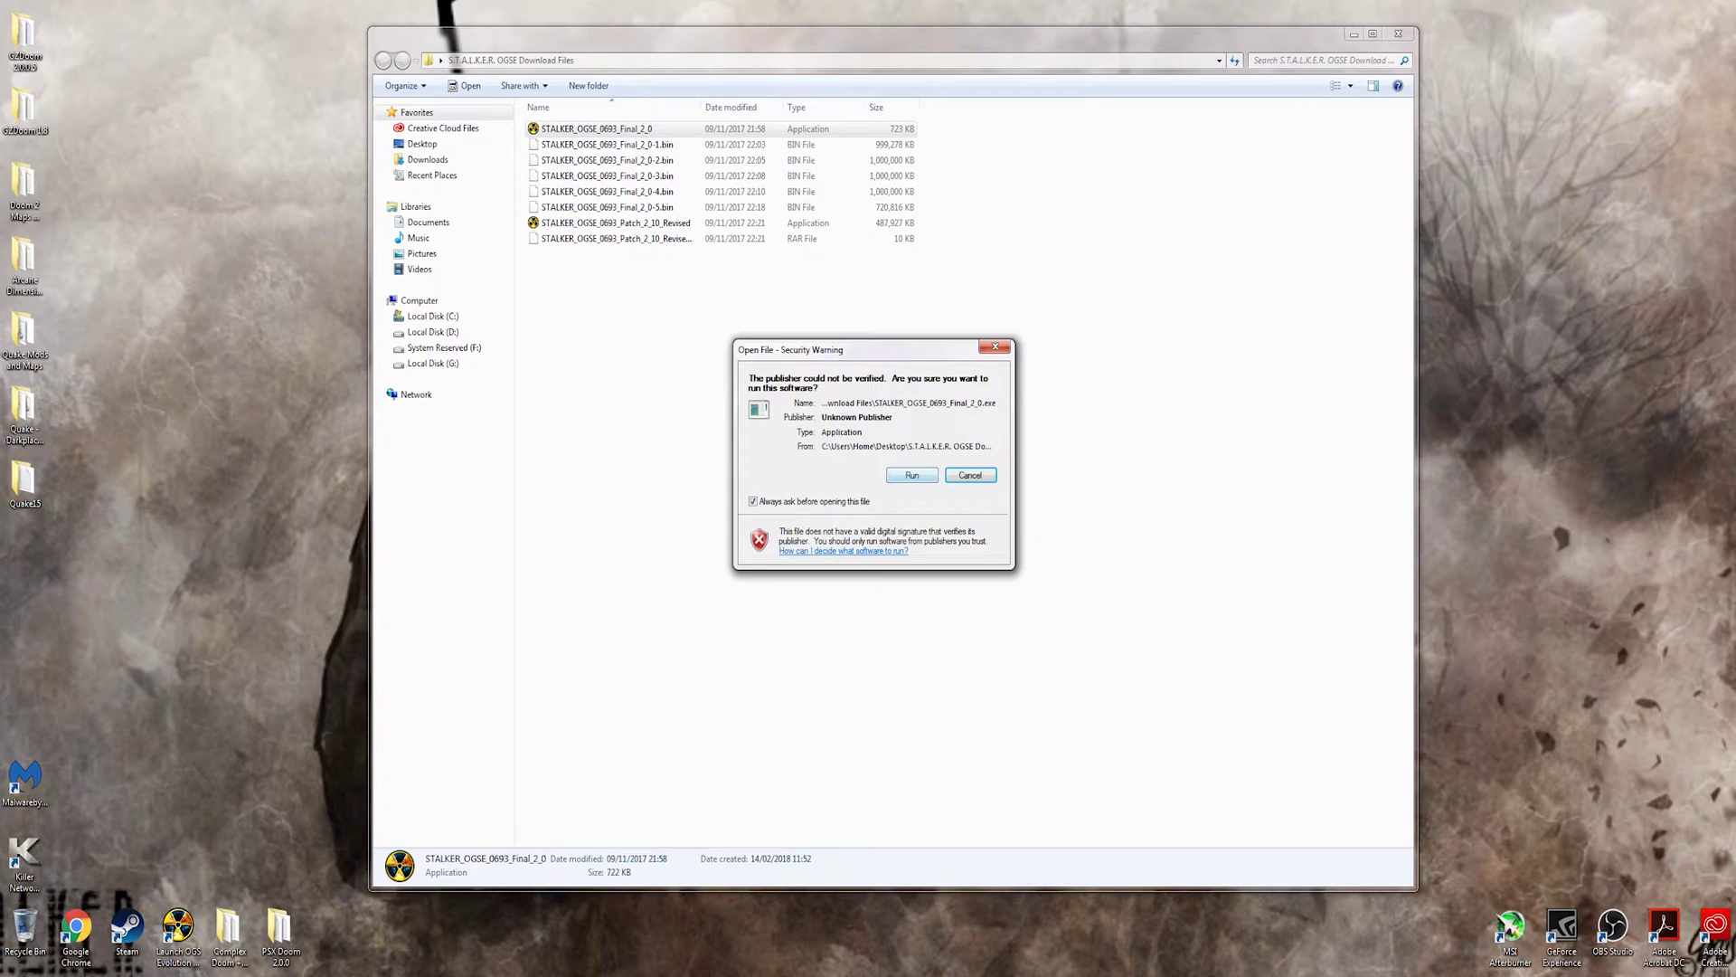
{"action": "key", "text": "Return"}
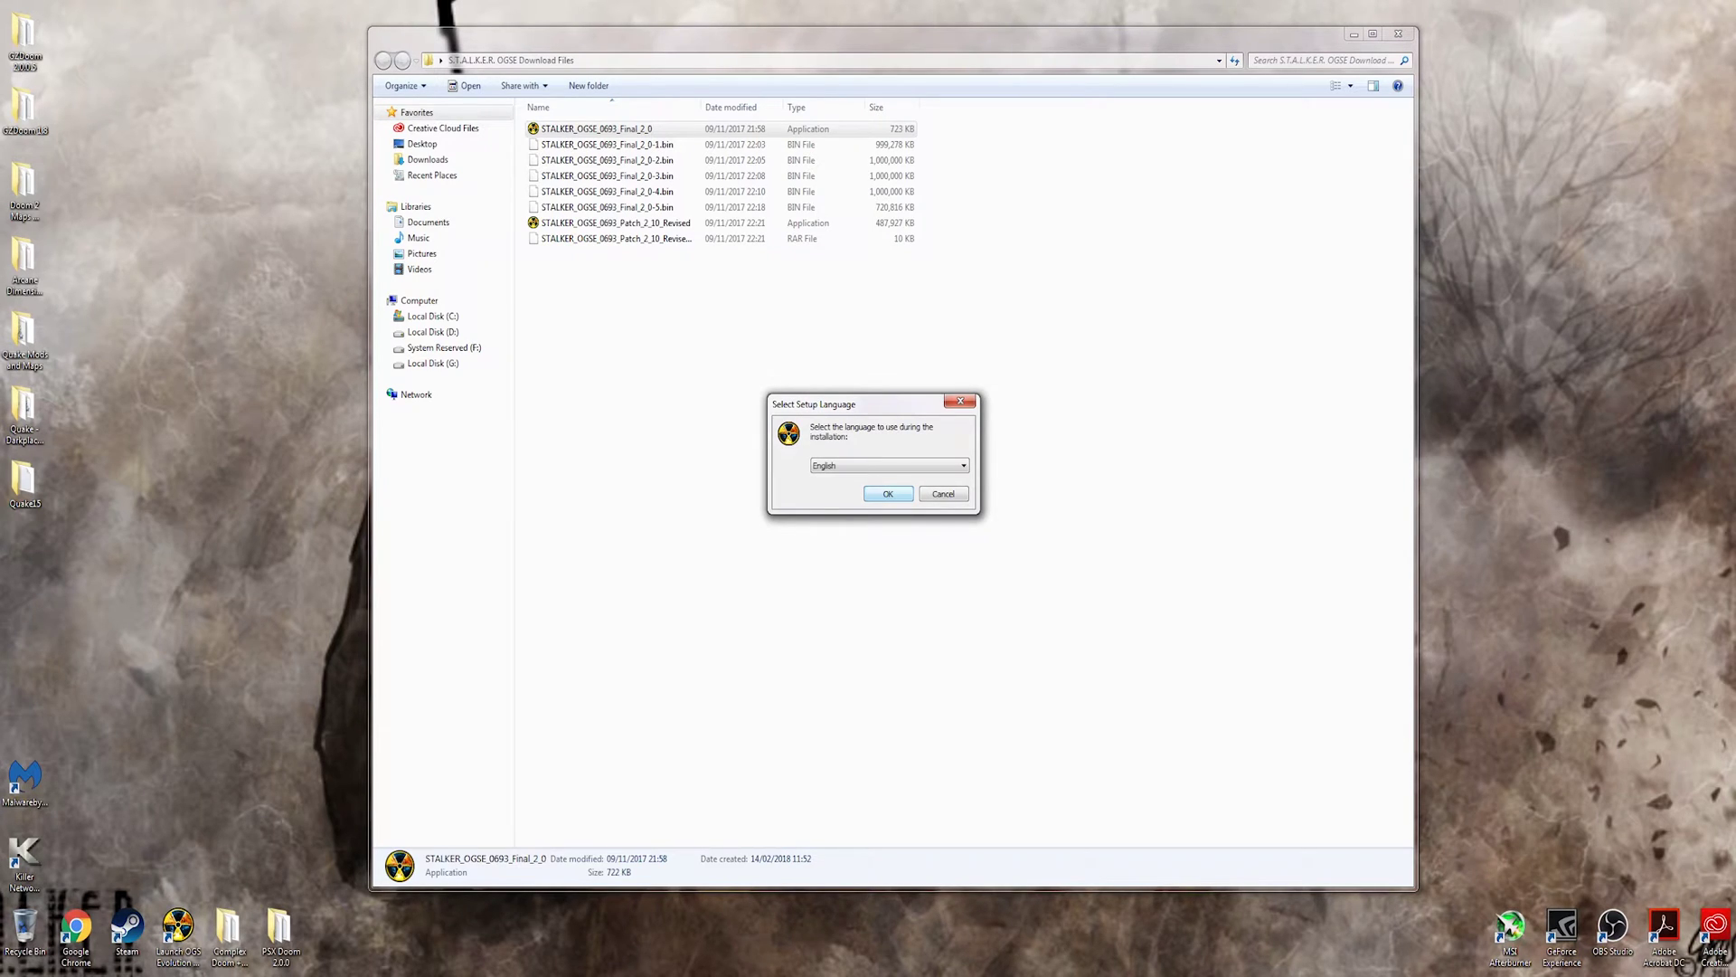
{"action": "key", "text": "Return"}
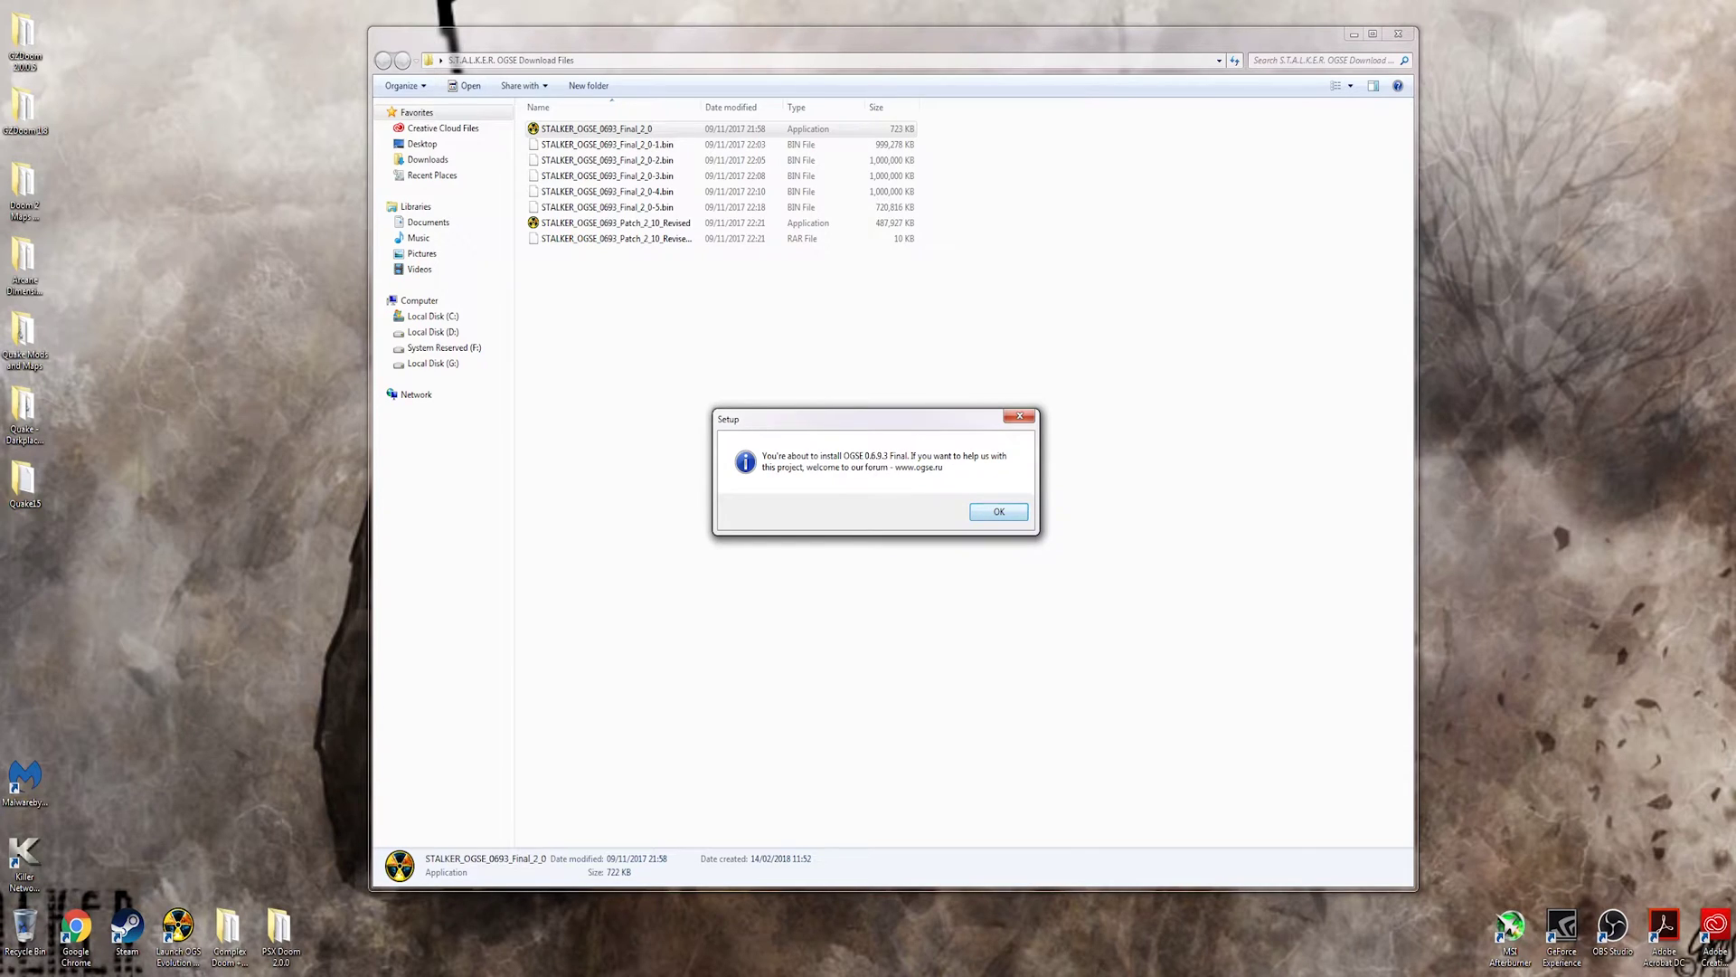
{"action": "key", "text": "Return"}
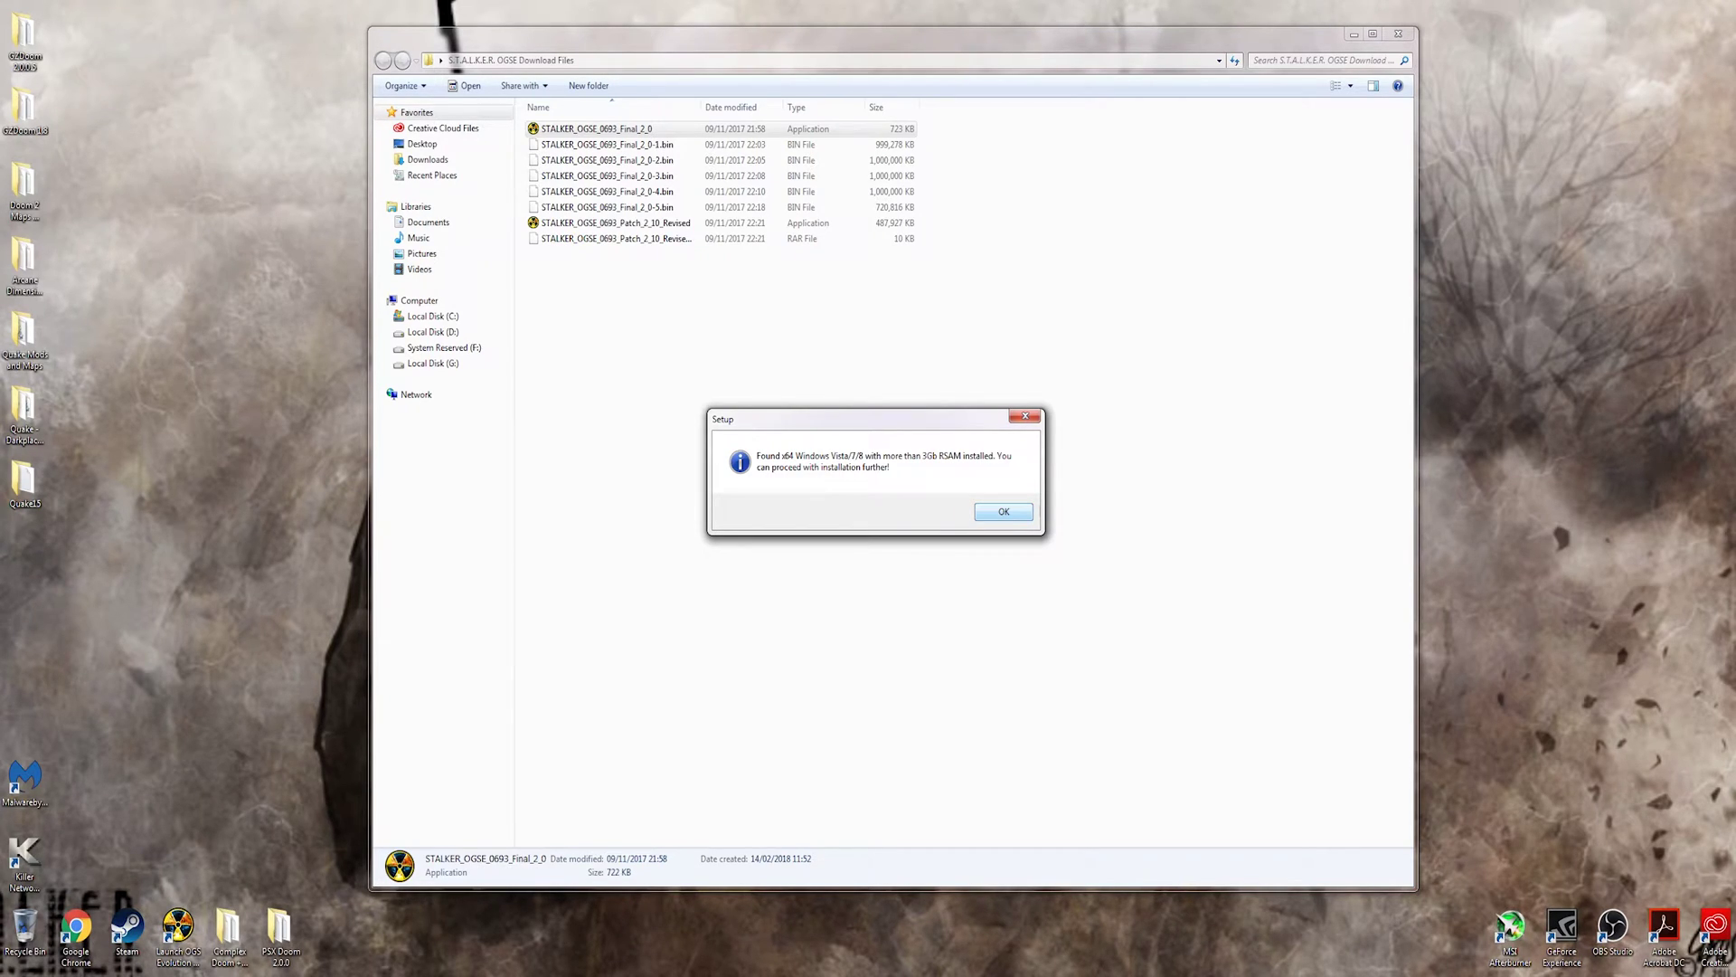
{"action": "key", "text": "Return"}
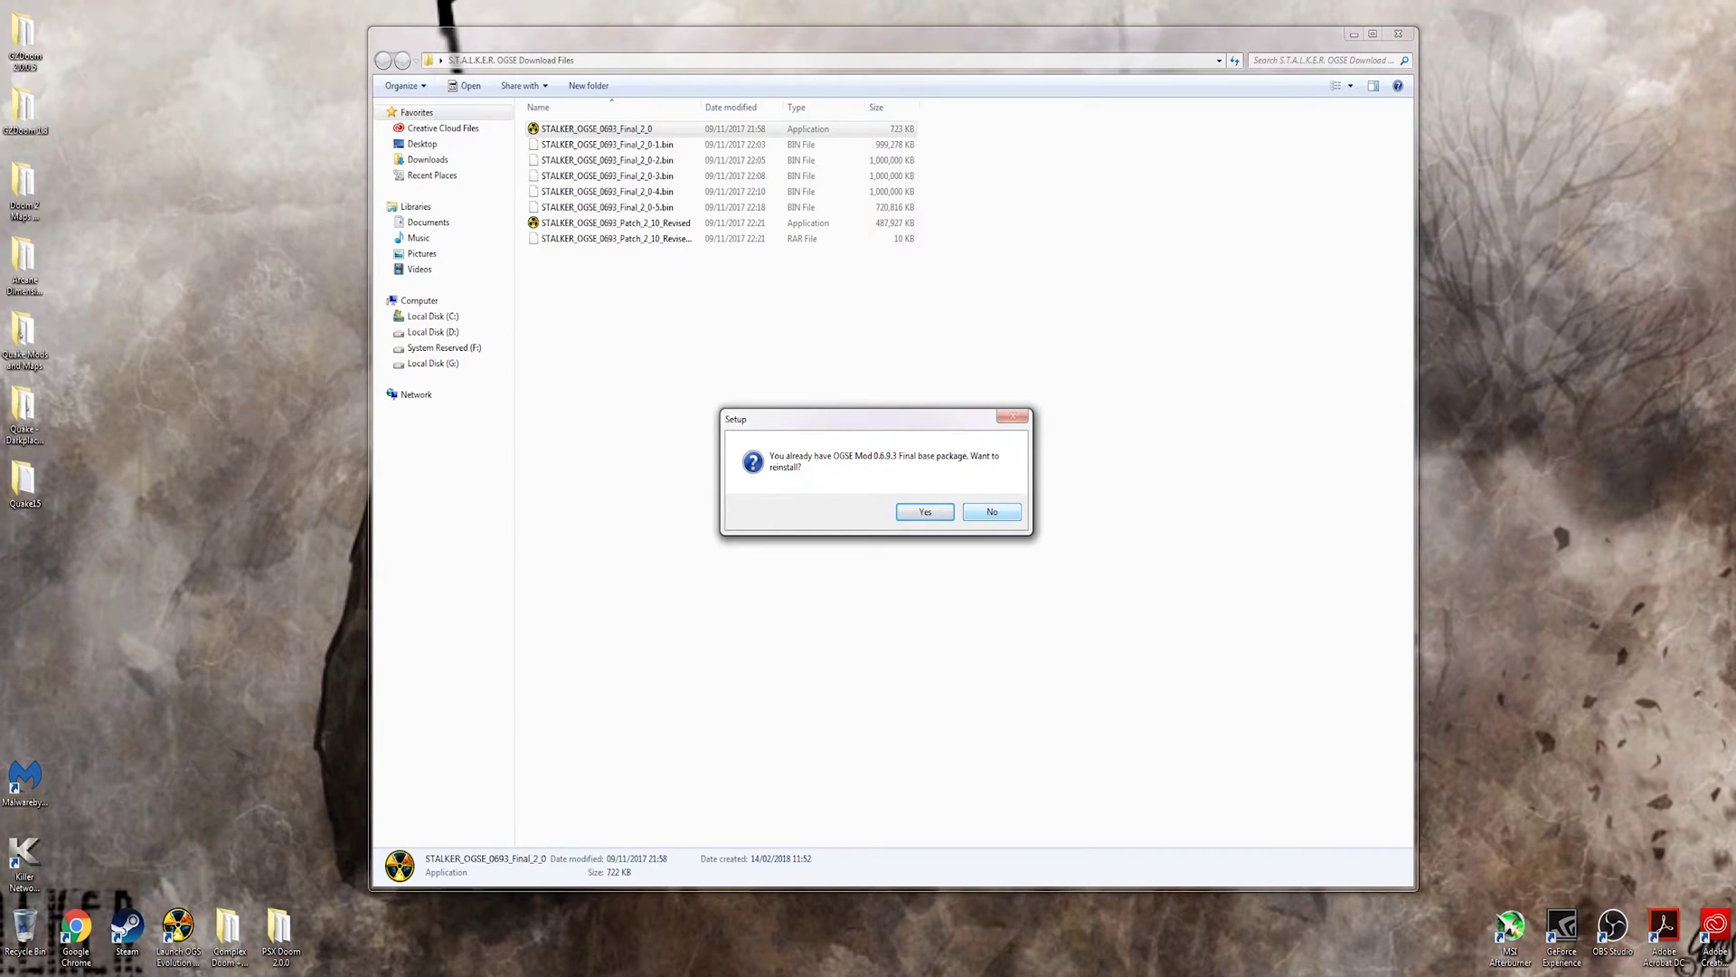
{"action": "key", "text": "Return"}
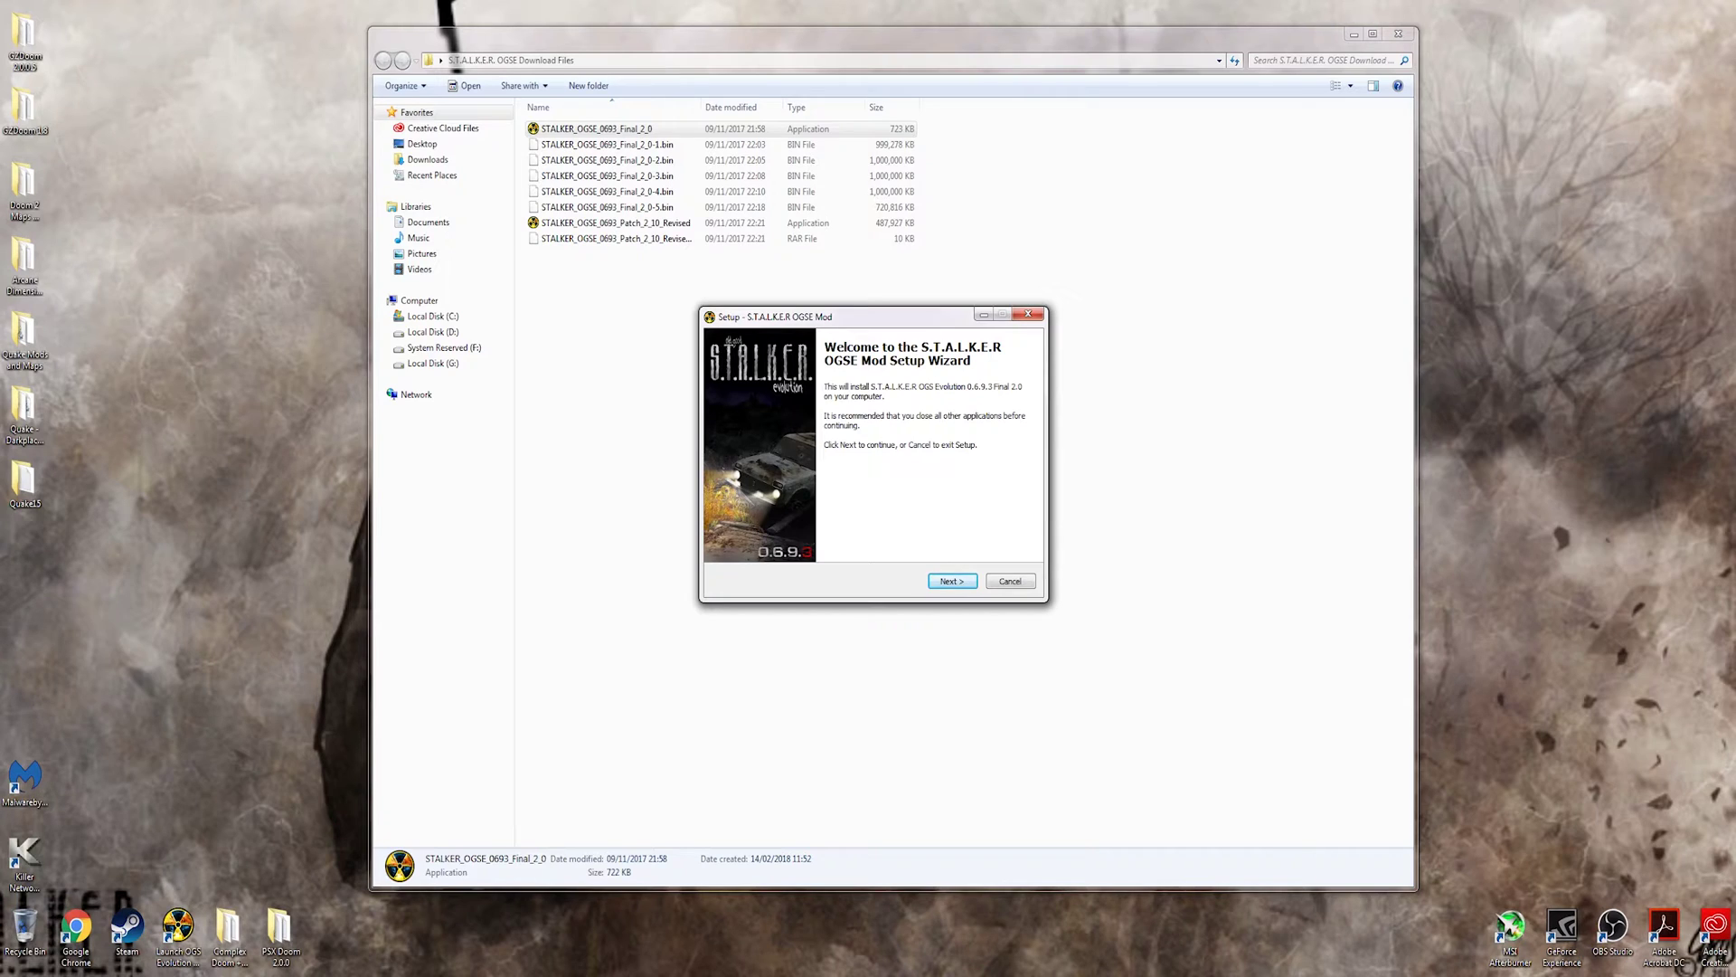
- Accept the licence, keep the G:\Program Files (x86) location and Start Menu folder, and skip the desktop icon
{"action": "key", "text": "Return"}
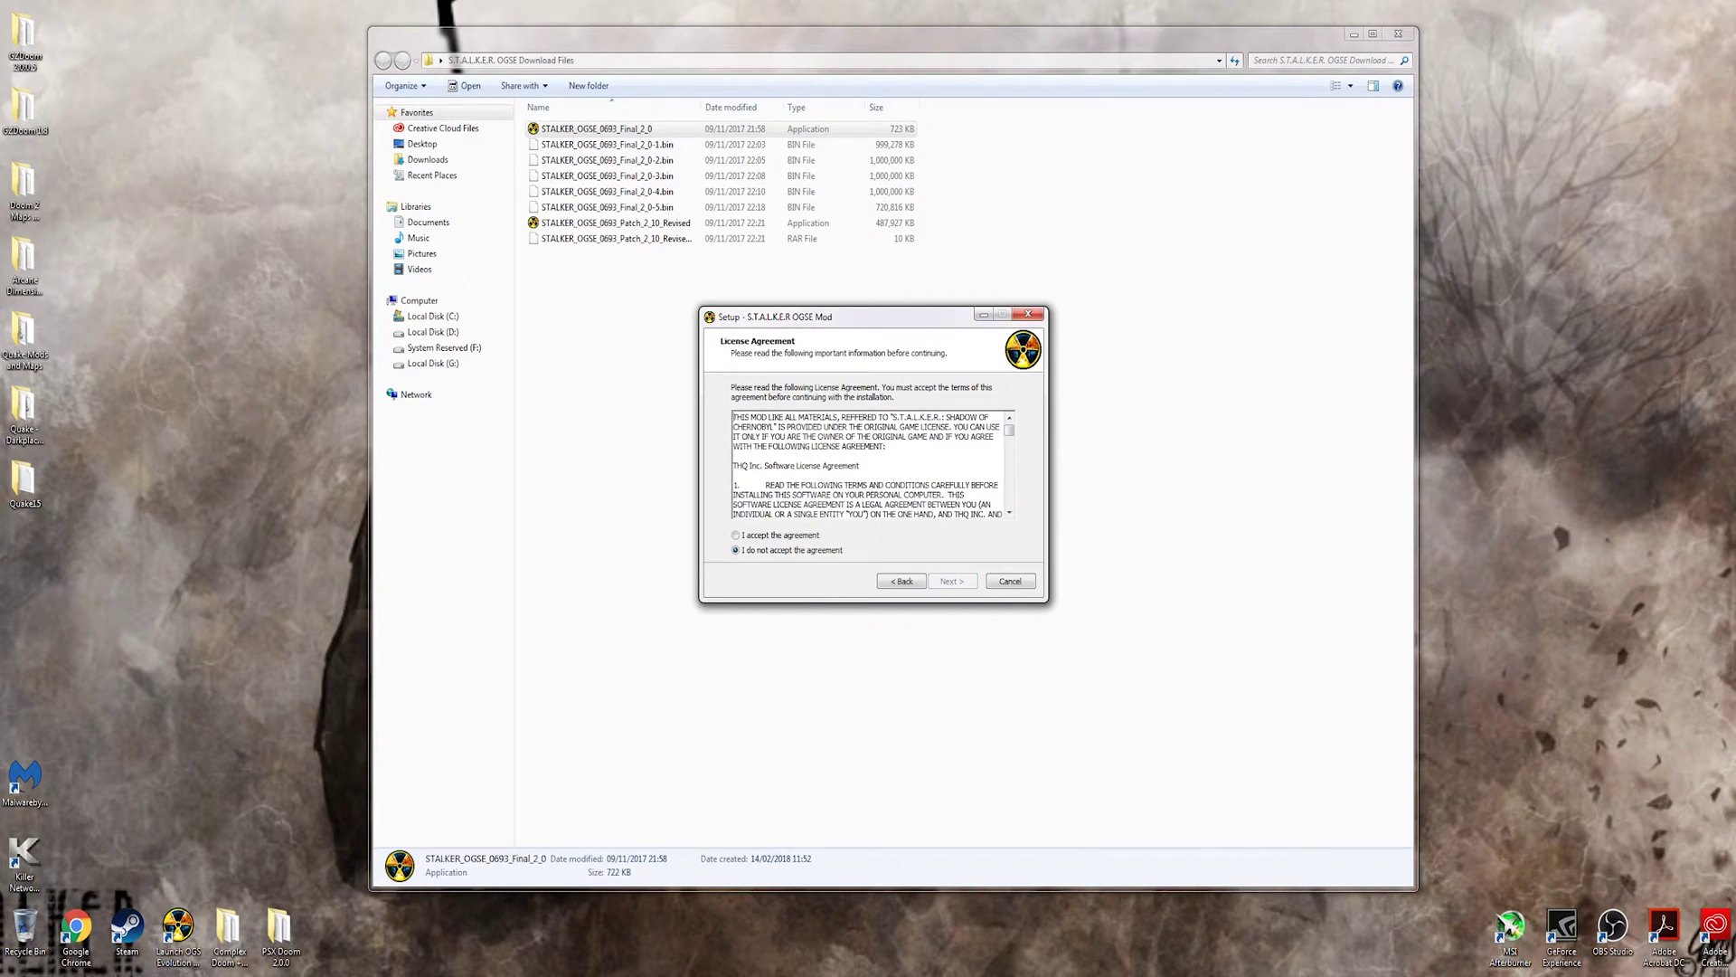
{"action": "key", "text": "alt+a"}
{"action": "key", "text": "Return"}
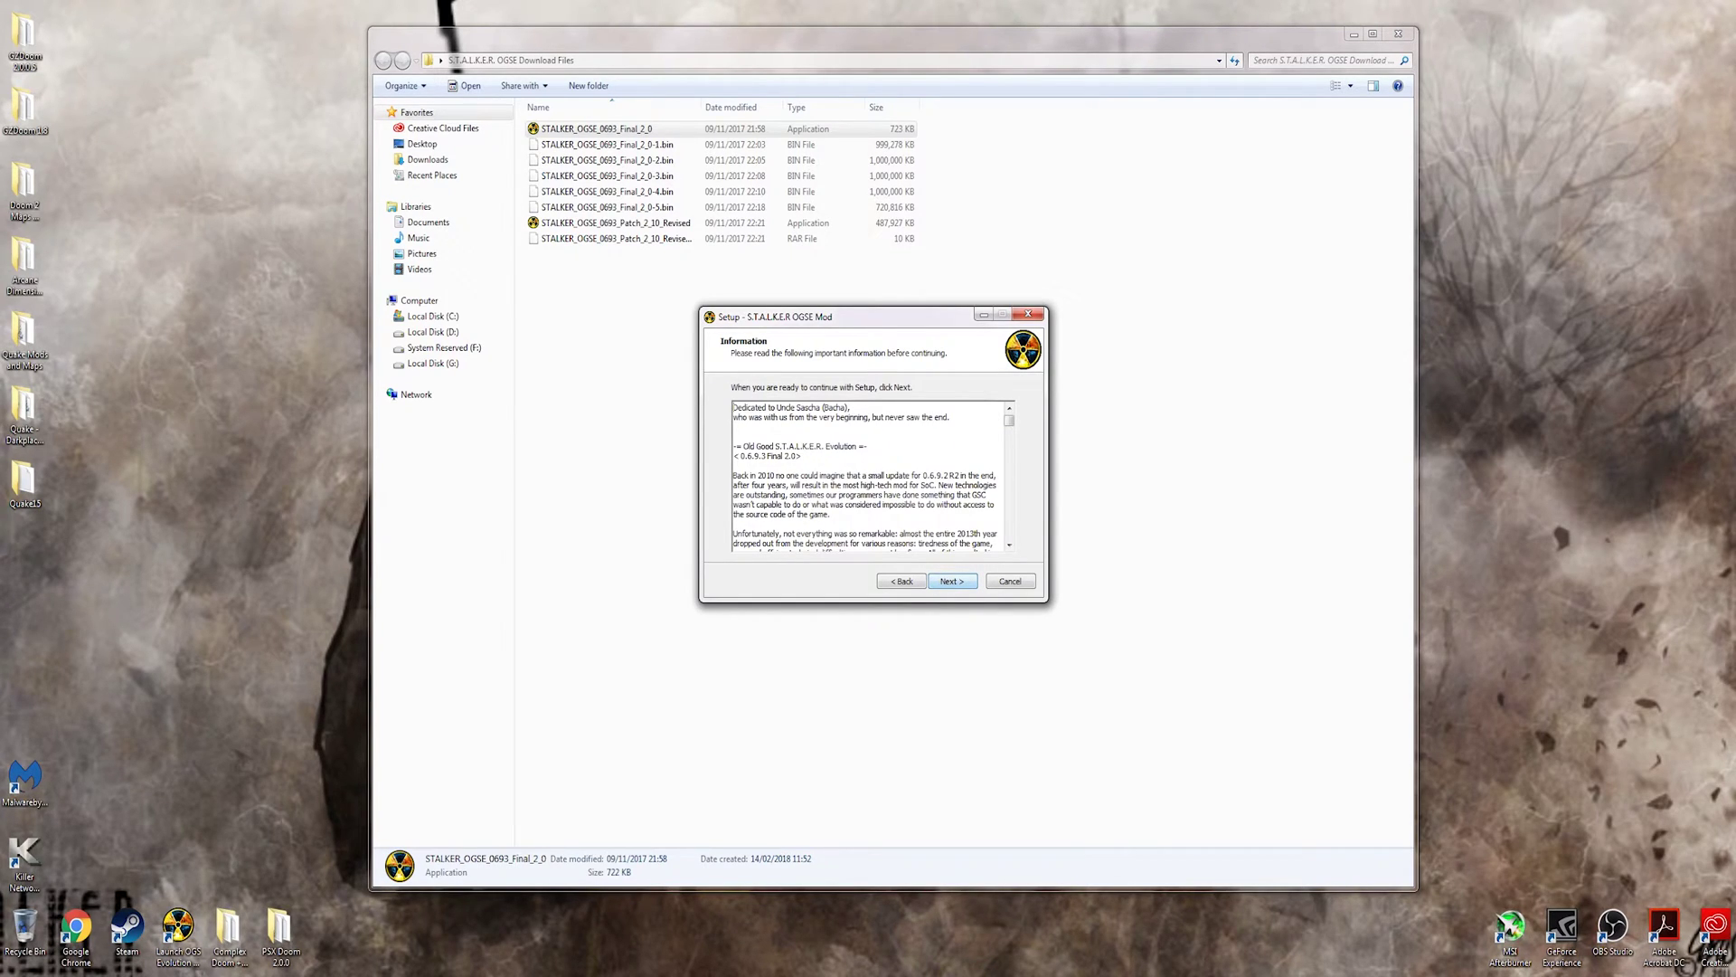
{"action": "key", "text": "Return"}
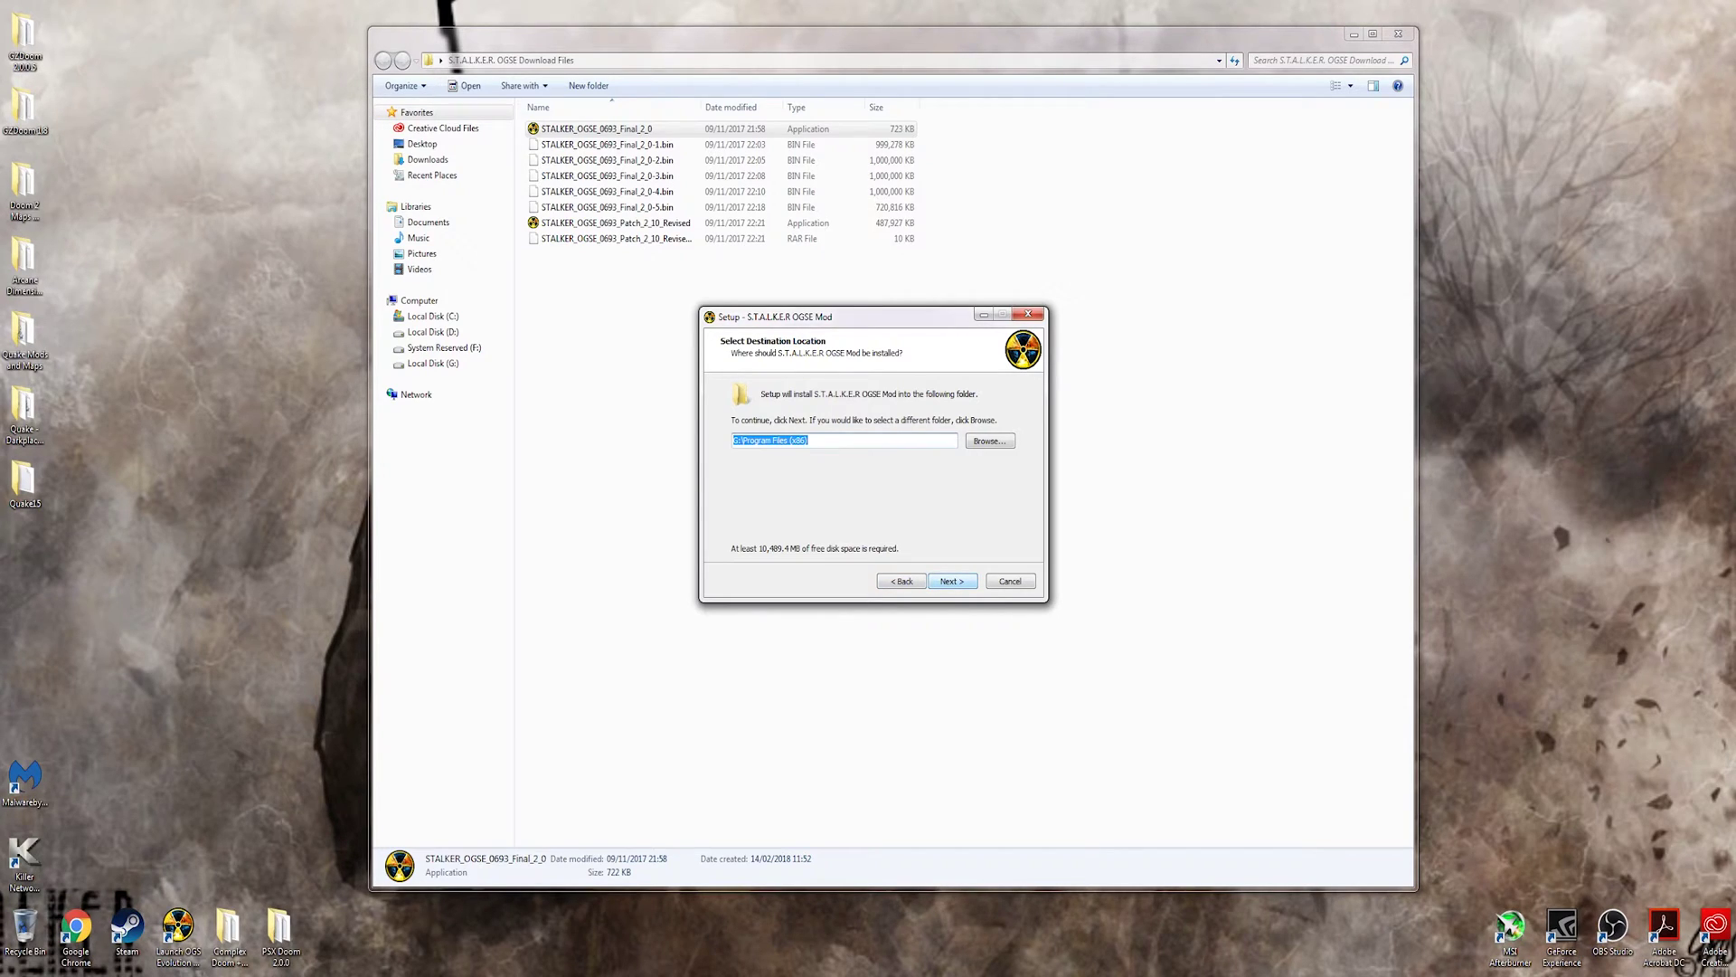
{"action": "key", "text": "Return"}
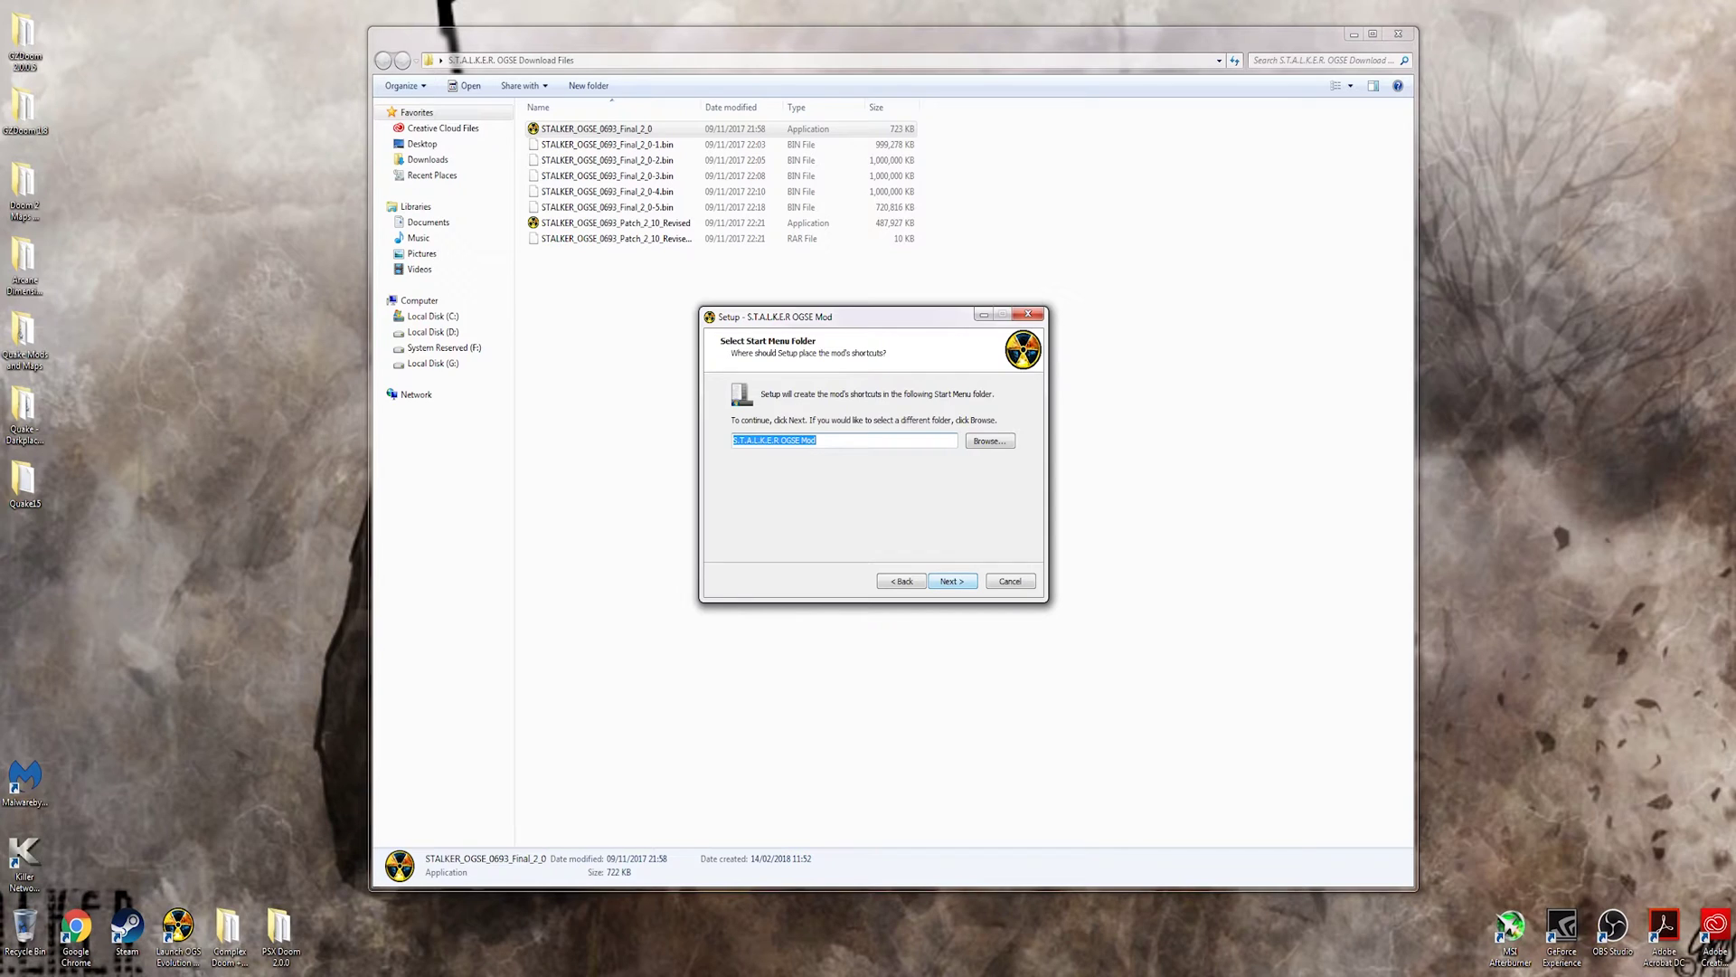
{"action": "key", "text": "Return"}
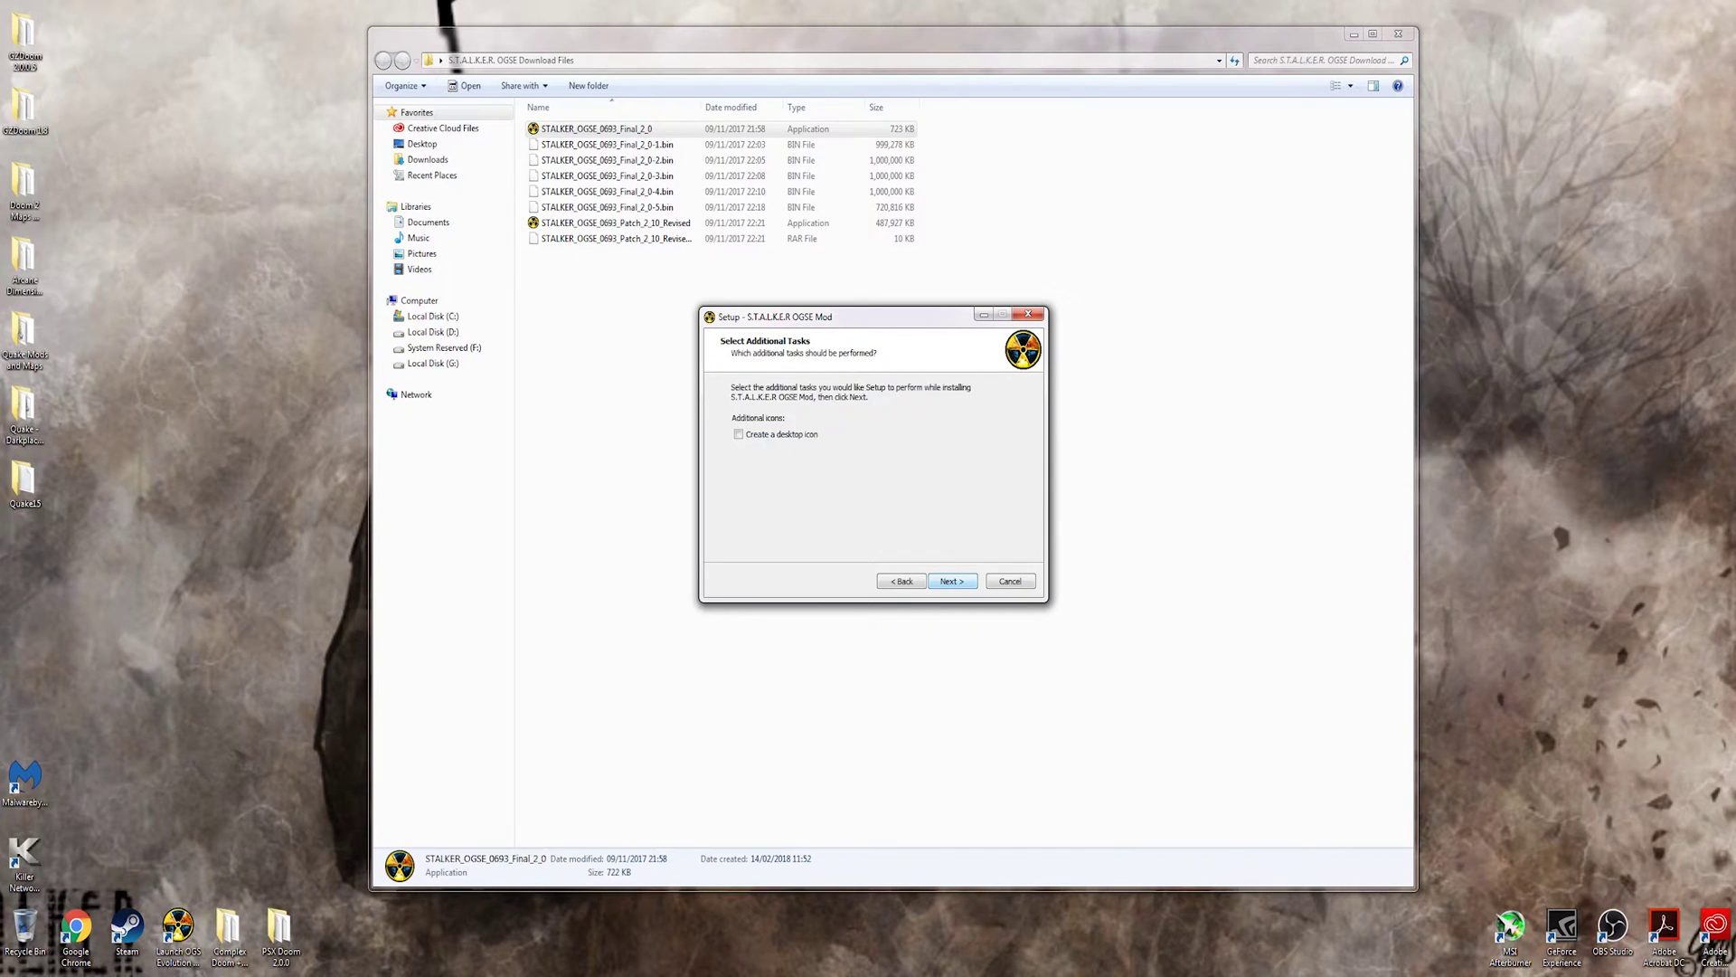
{"action": "key", "text": "Return"}
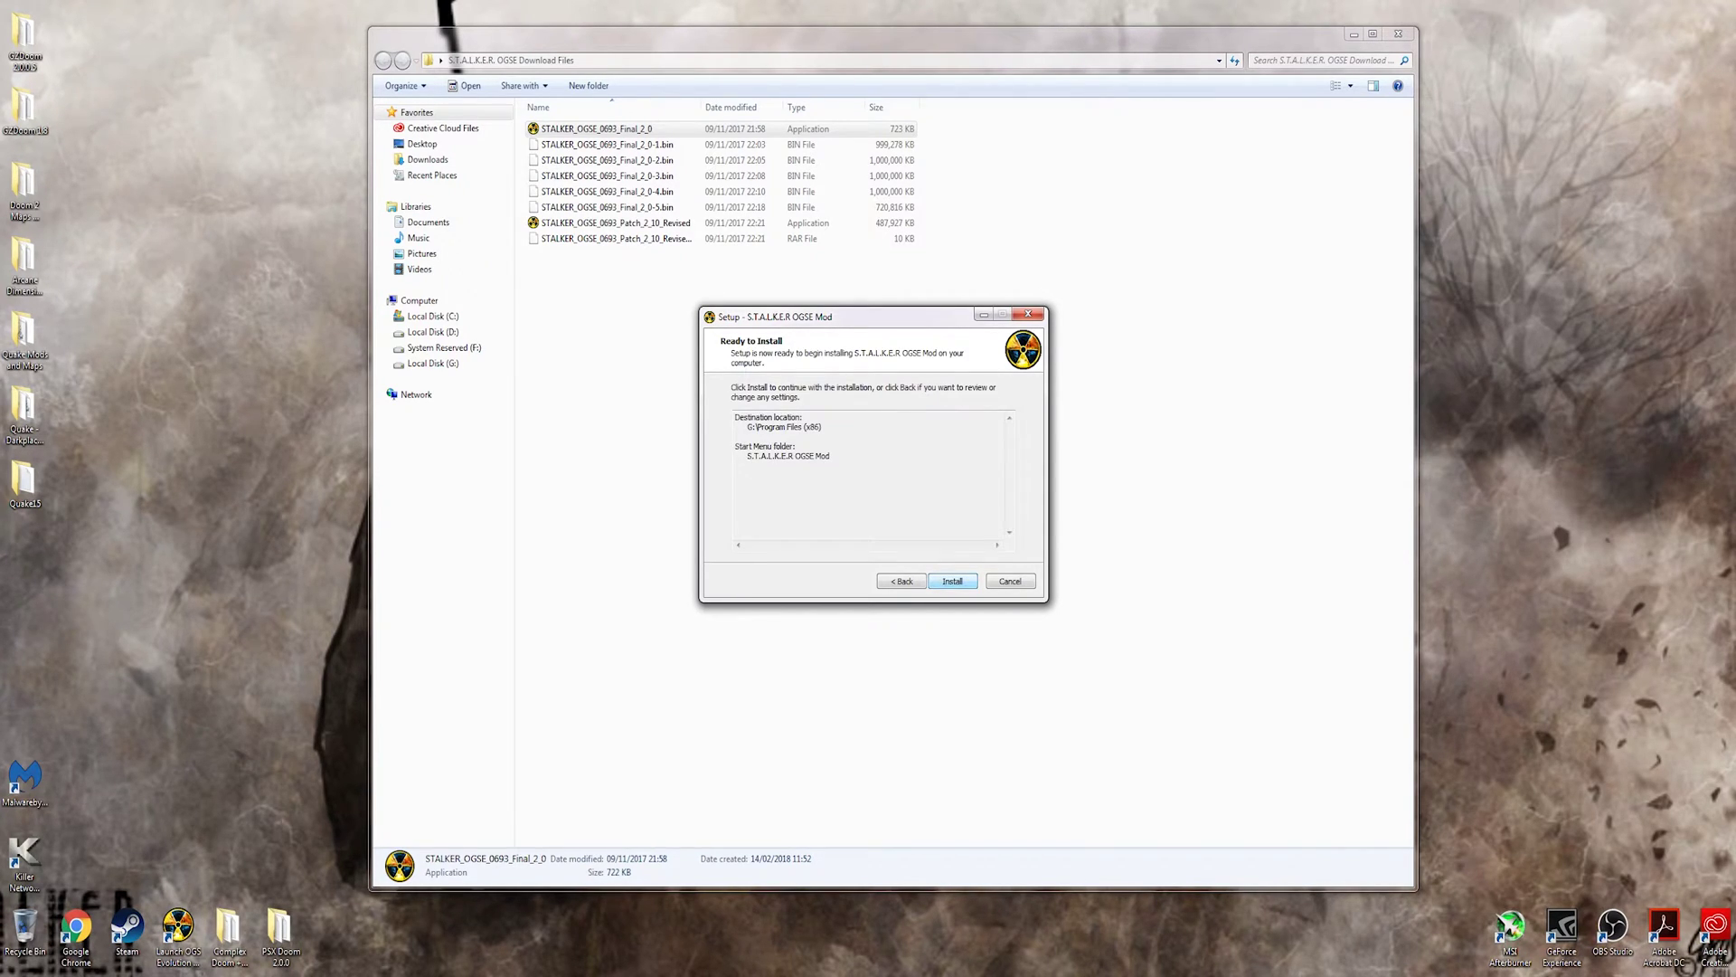
- Install OGSE 0.6.9.3 Final 2.0 and close the finished wizard
{"action": "key", "text": "Return"}
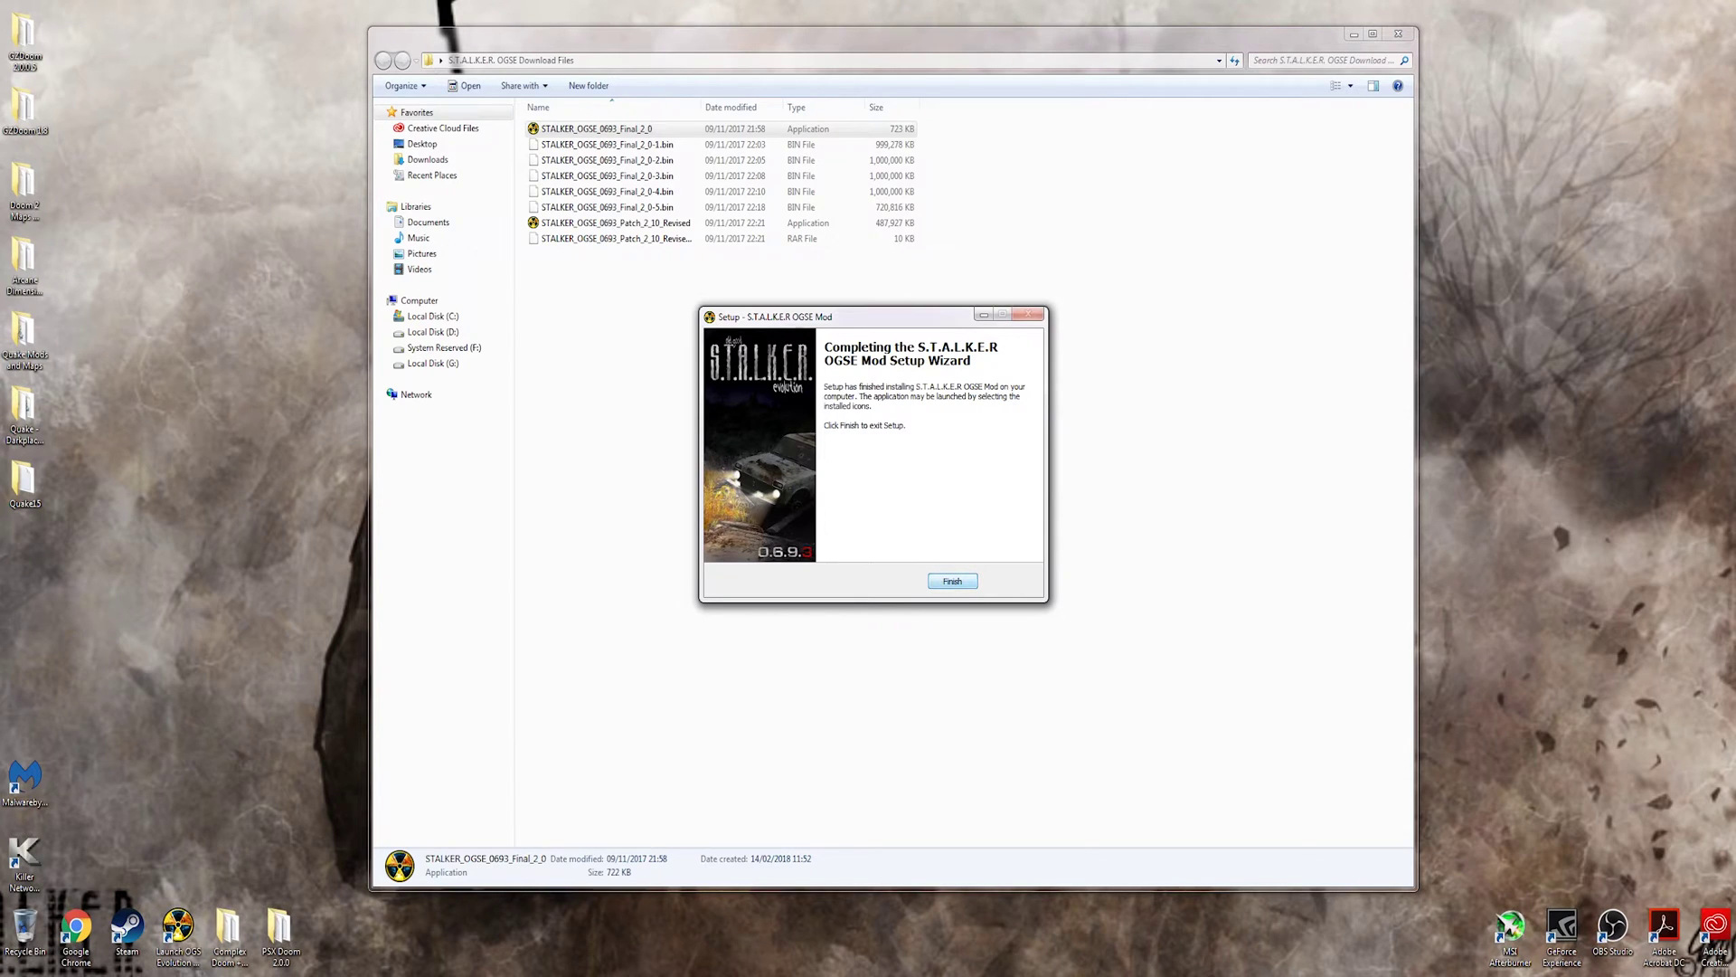
{"action": "key", "text": "Return"}
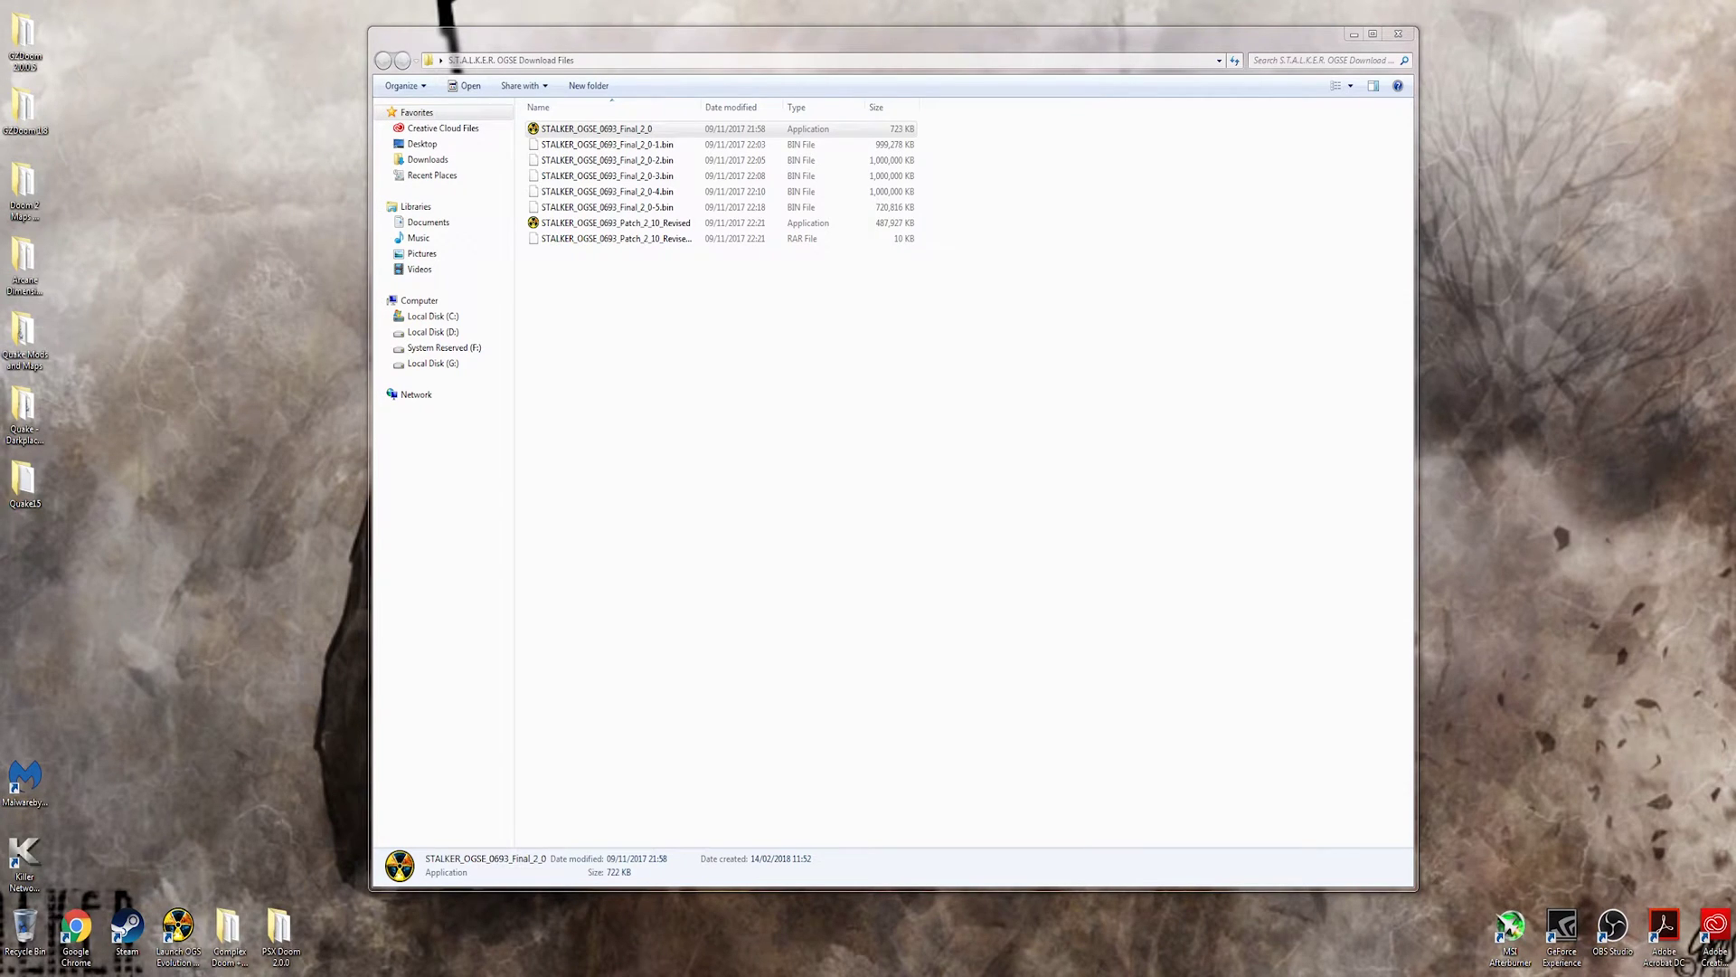
- Browse through Computer to G:\Program Files (x86) and move the window up and right
{"action": "key", "text": "super"}
{"action": "left_click", "coordinate": [229, 801]}
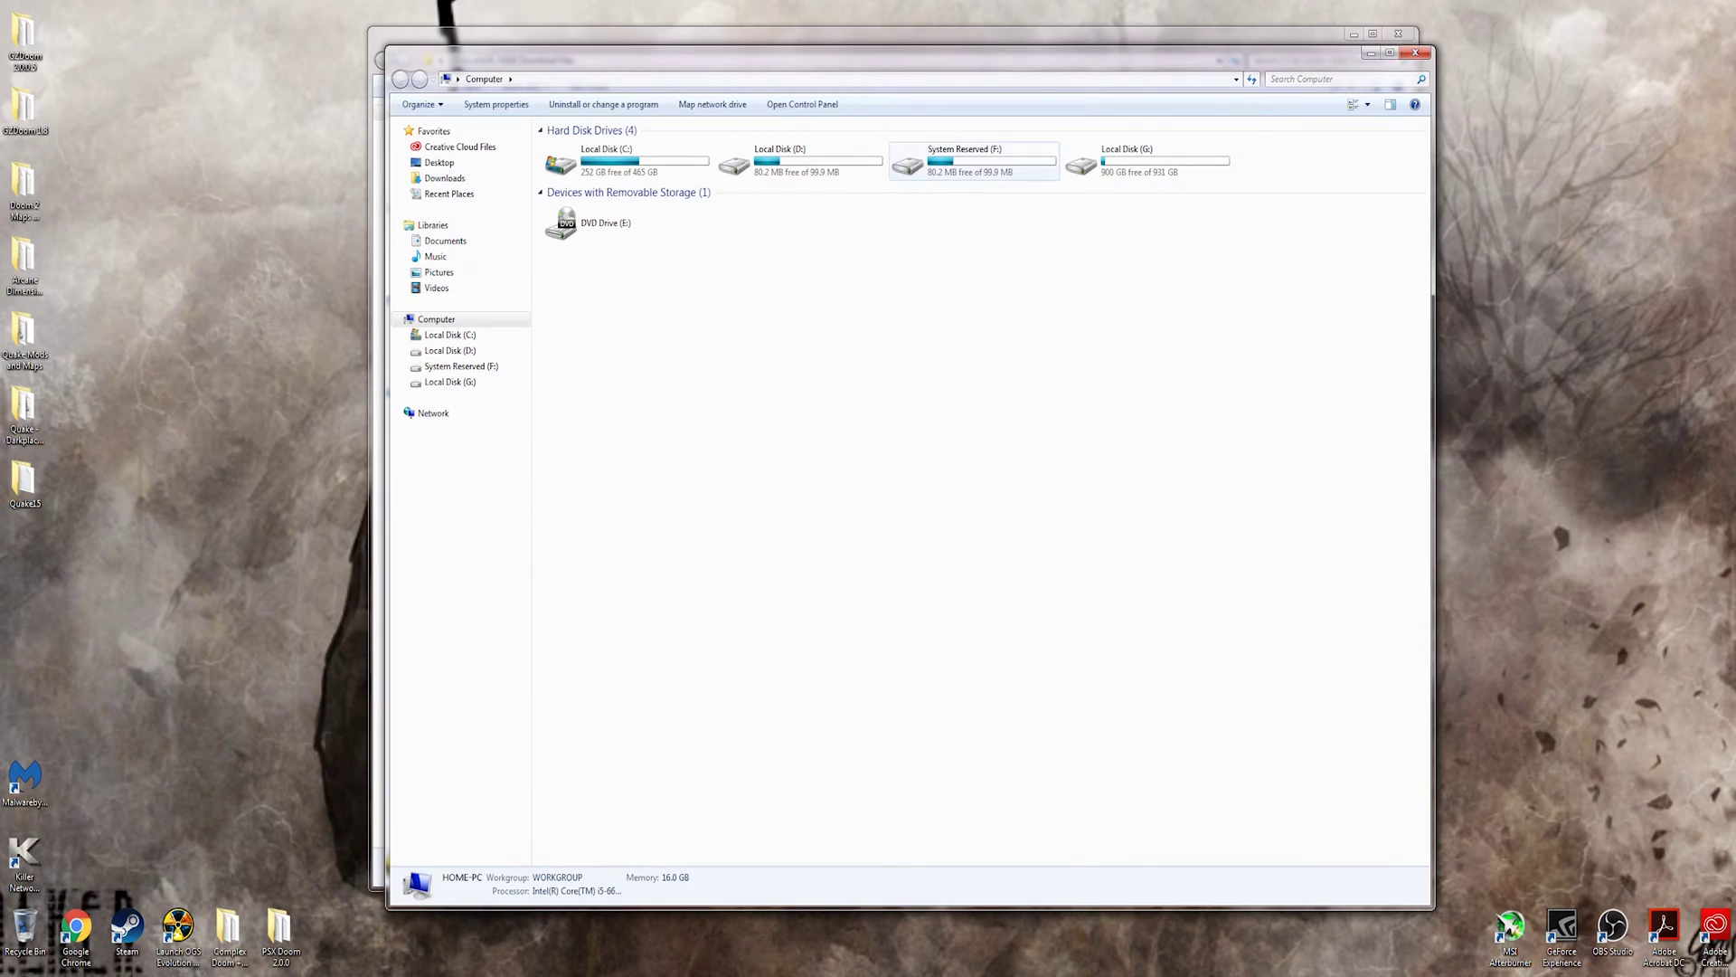
{"action": "double_click", "coordinate": [1113, 163]}
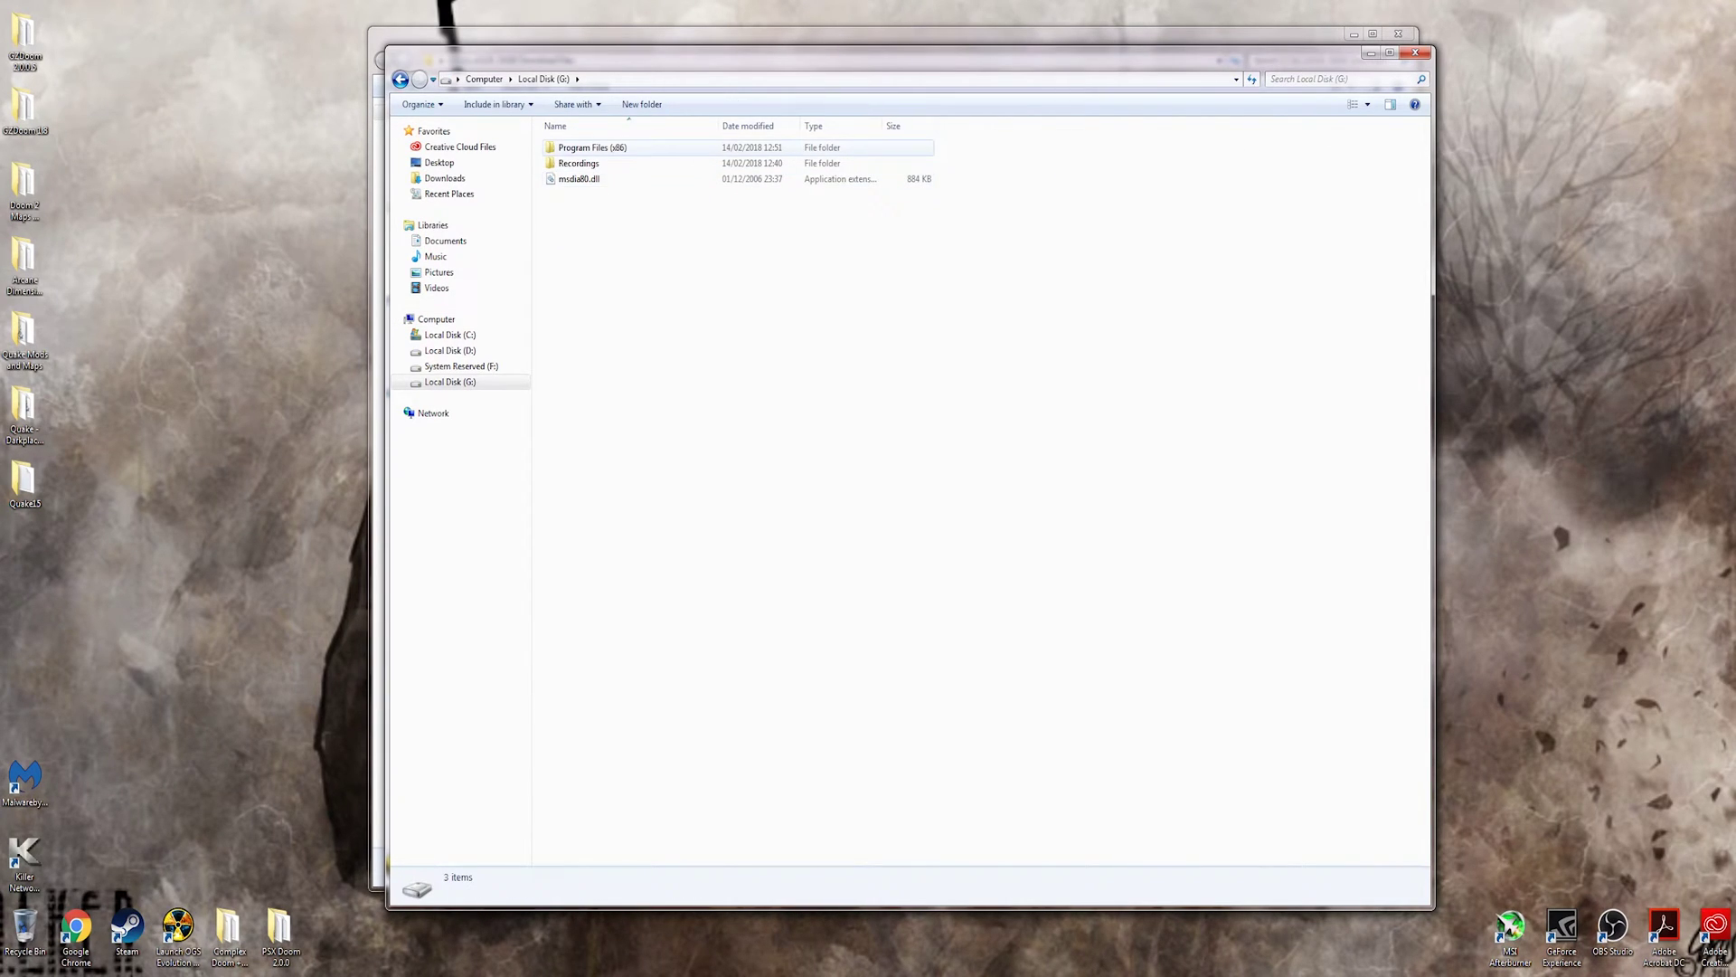
{"action": "double_click", "coordinate": [592, 147]}
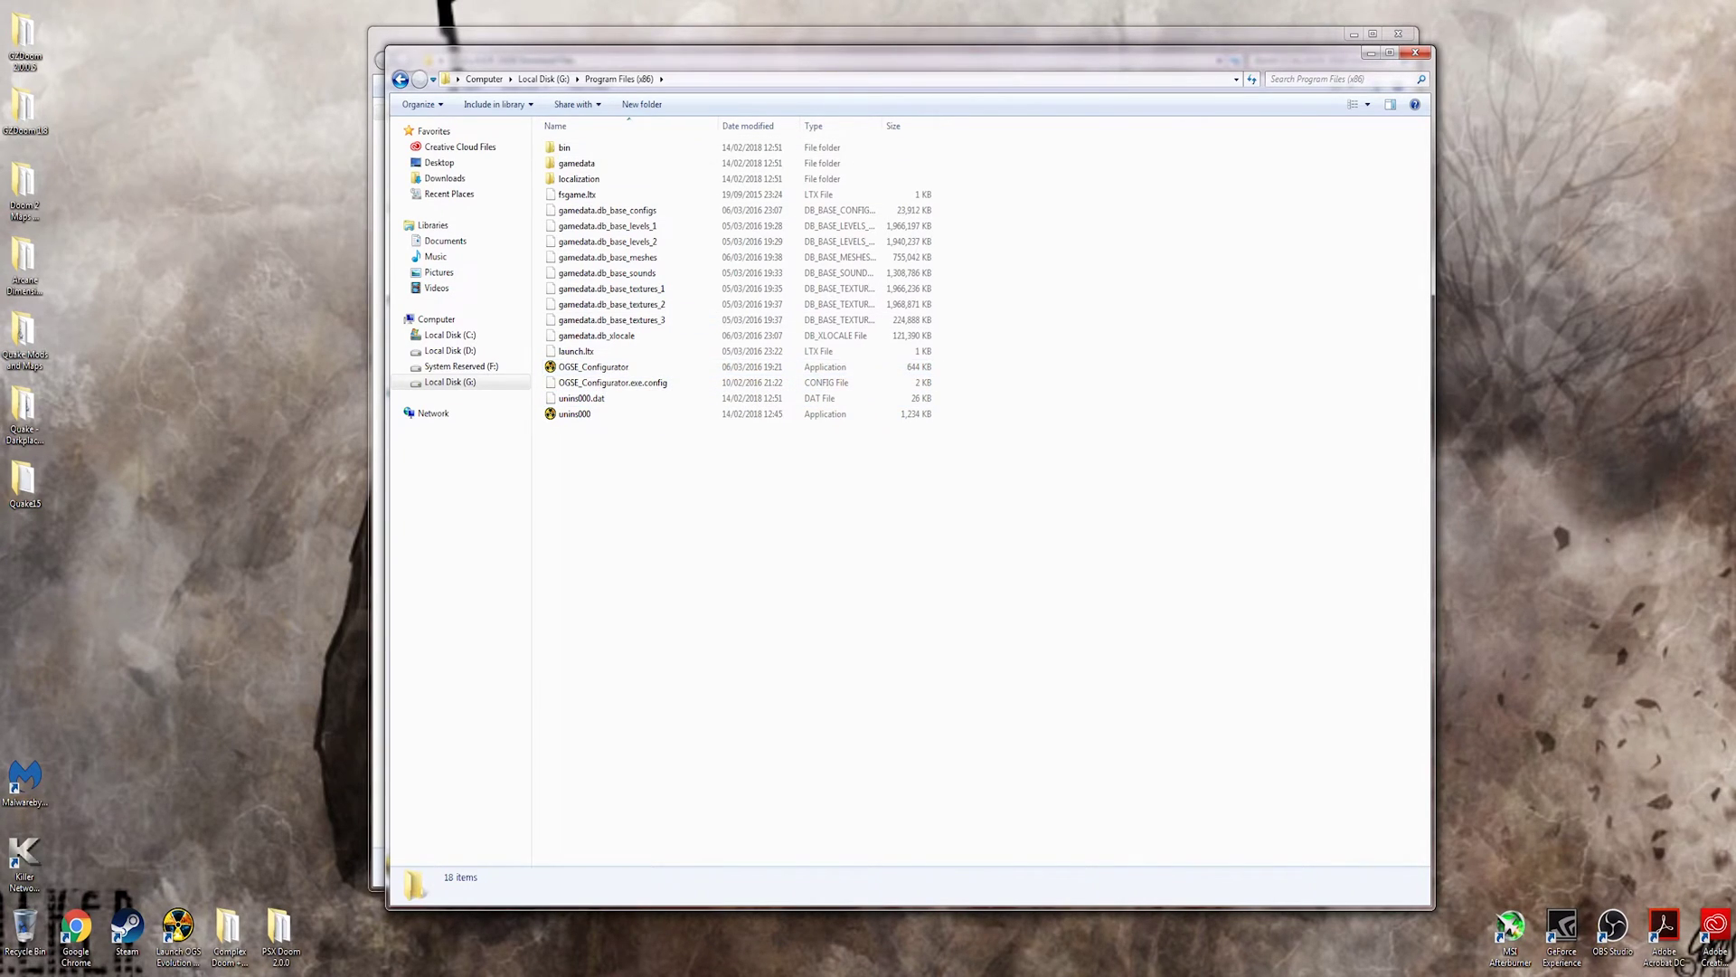
{"action": "left_click_drag", "start_coordinate": [723, 56], "coordinate": [830, 16]}
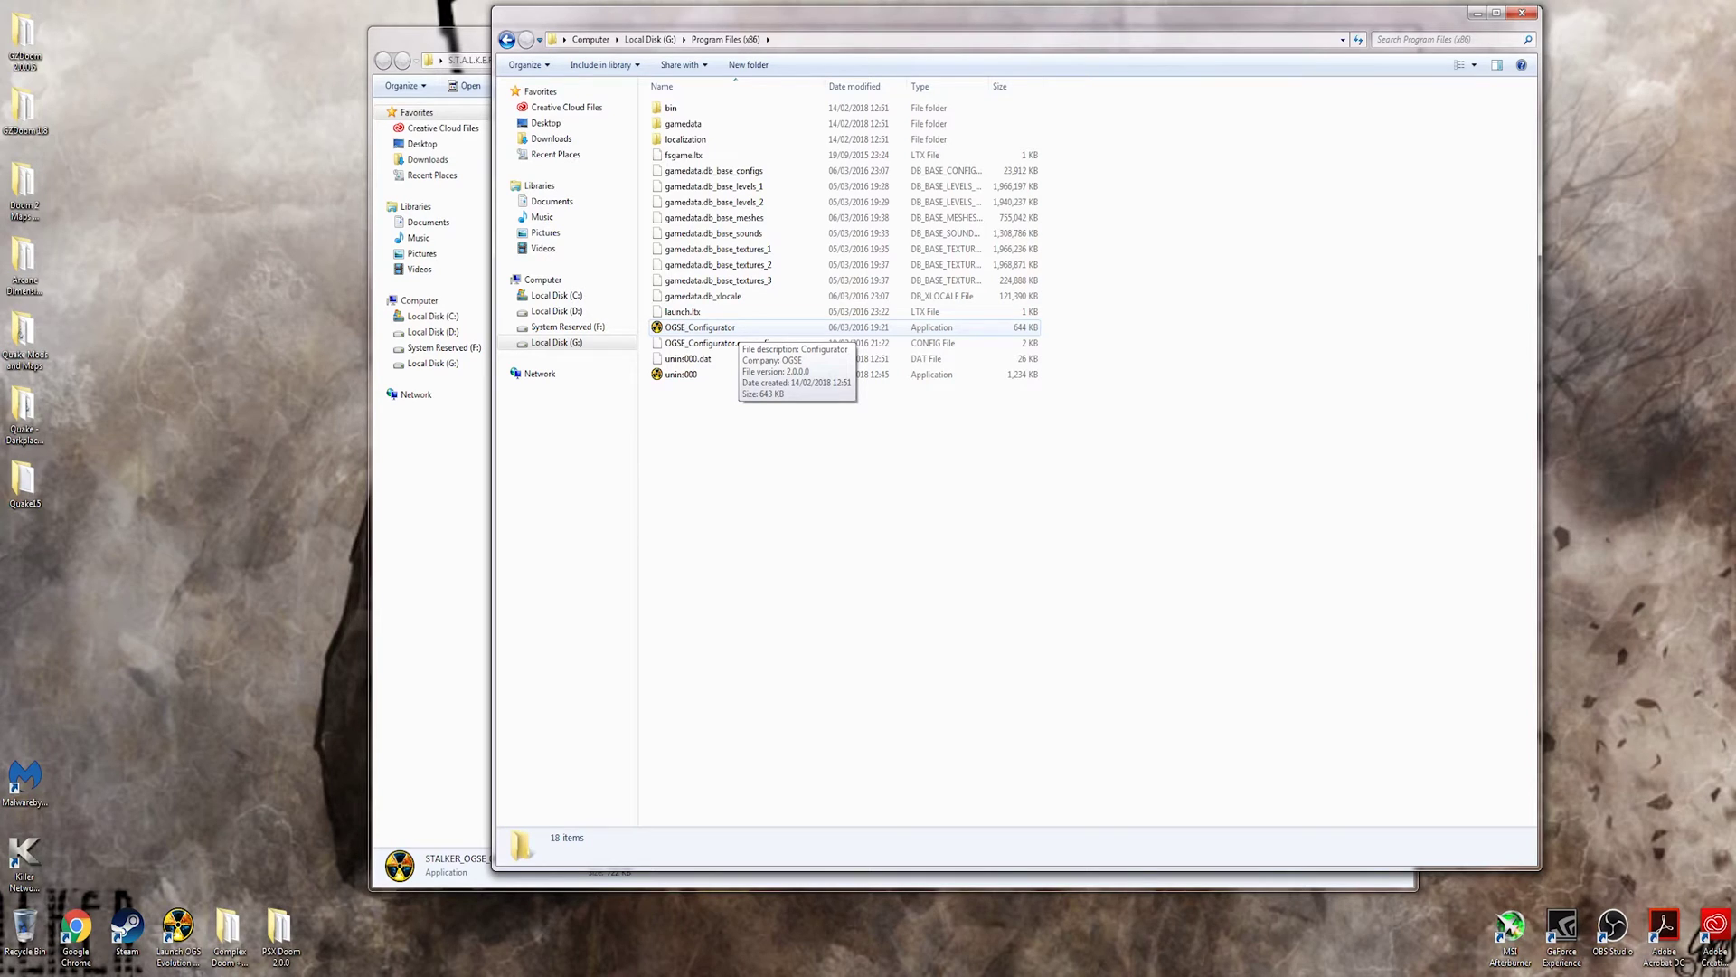
- Launch OGSE_Configurator and scroll through its Gameplay settings
{"action": "double_click", "coordinate": [715, 327]}
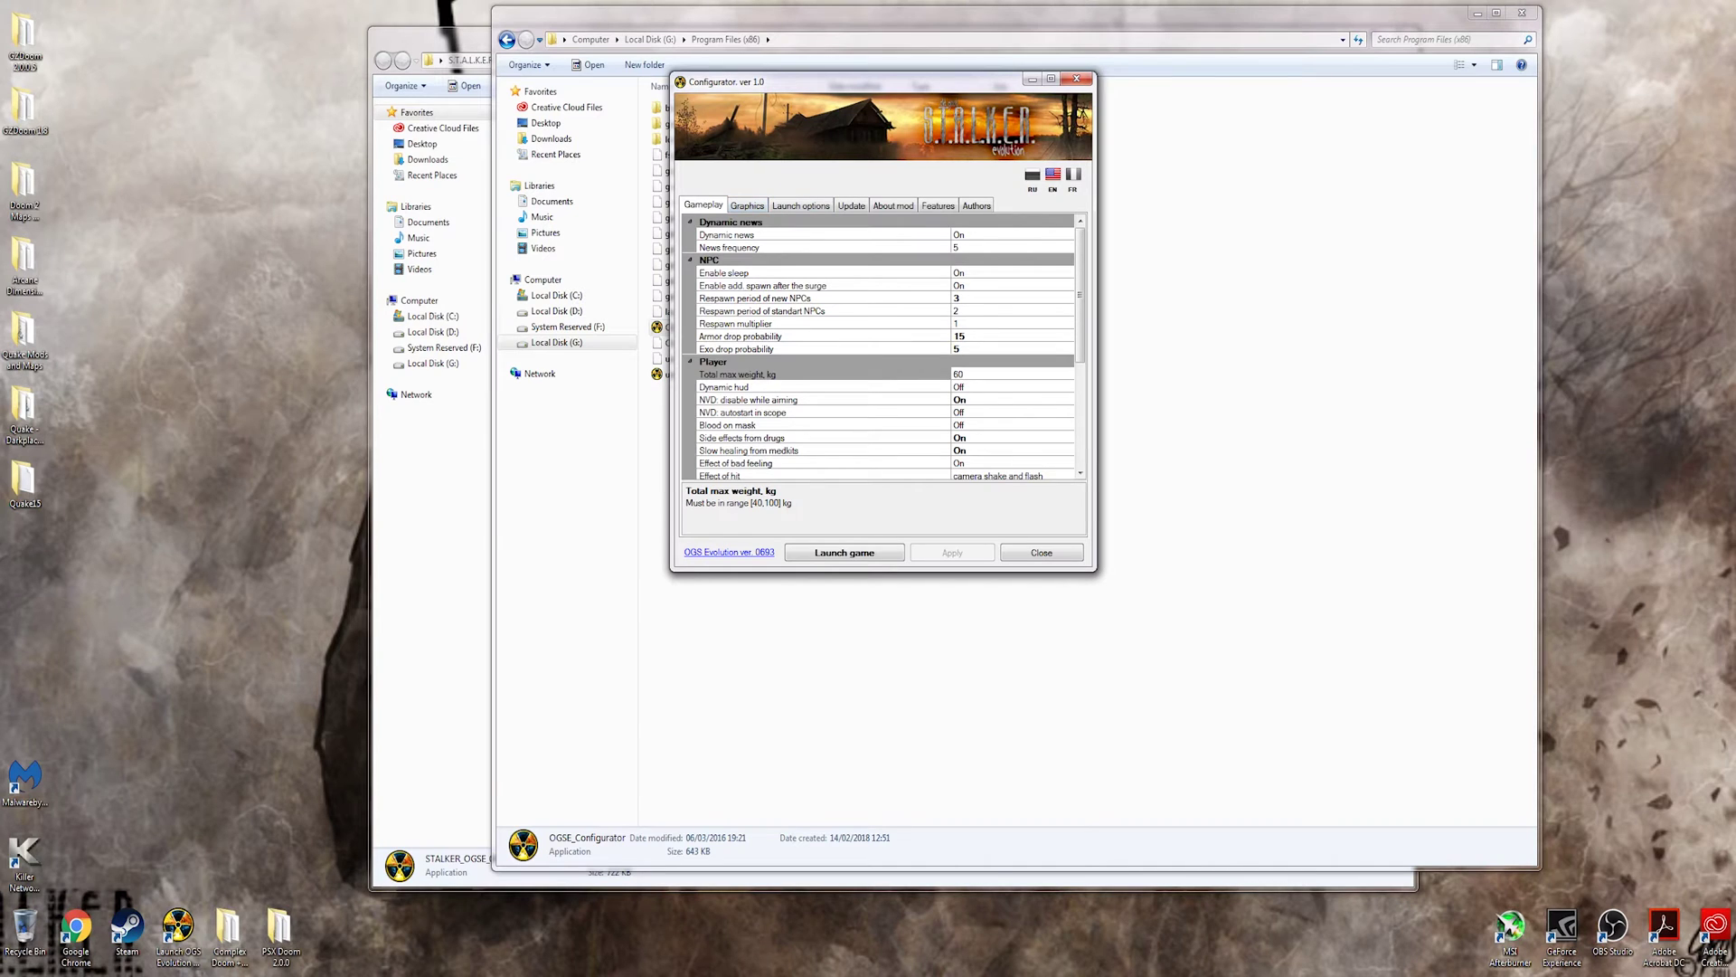
{"action": "scroll", "coordinate": [882, 347], "scroll_direction": "down", "scroll_amount": 3}
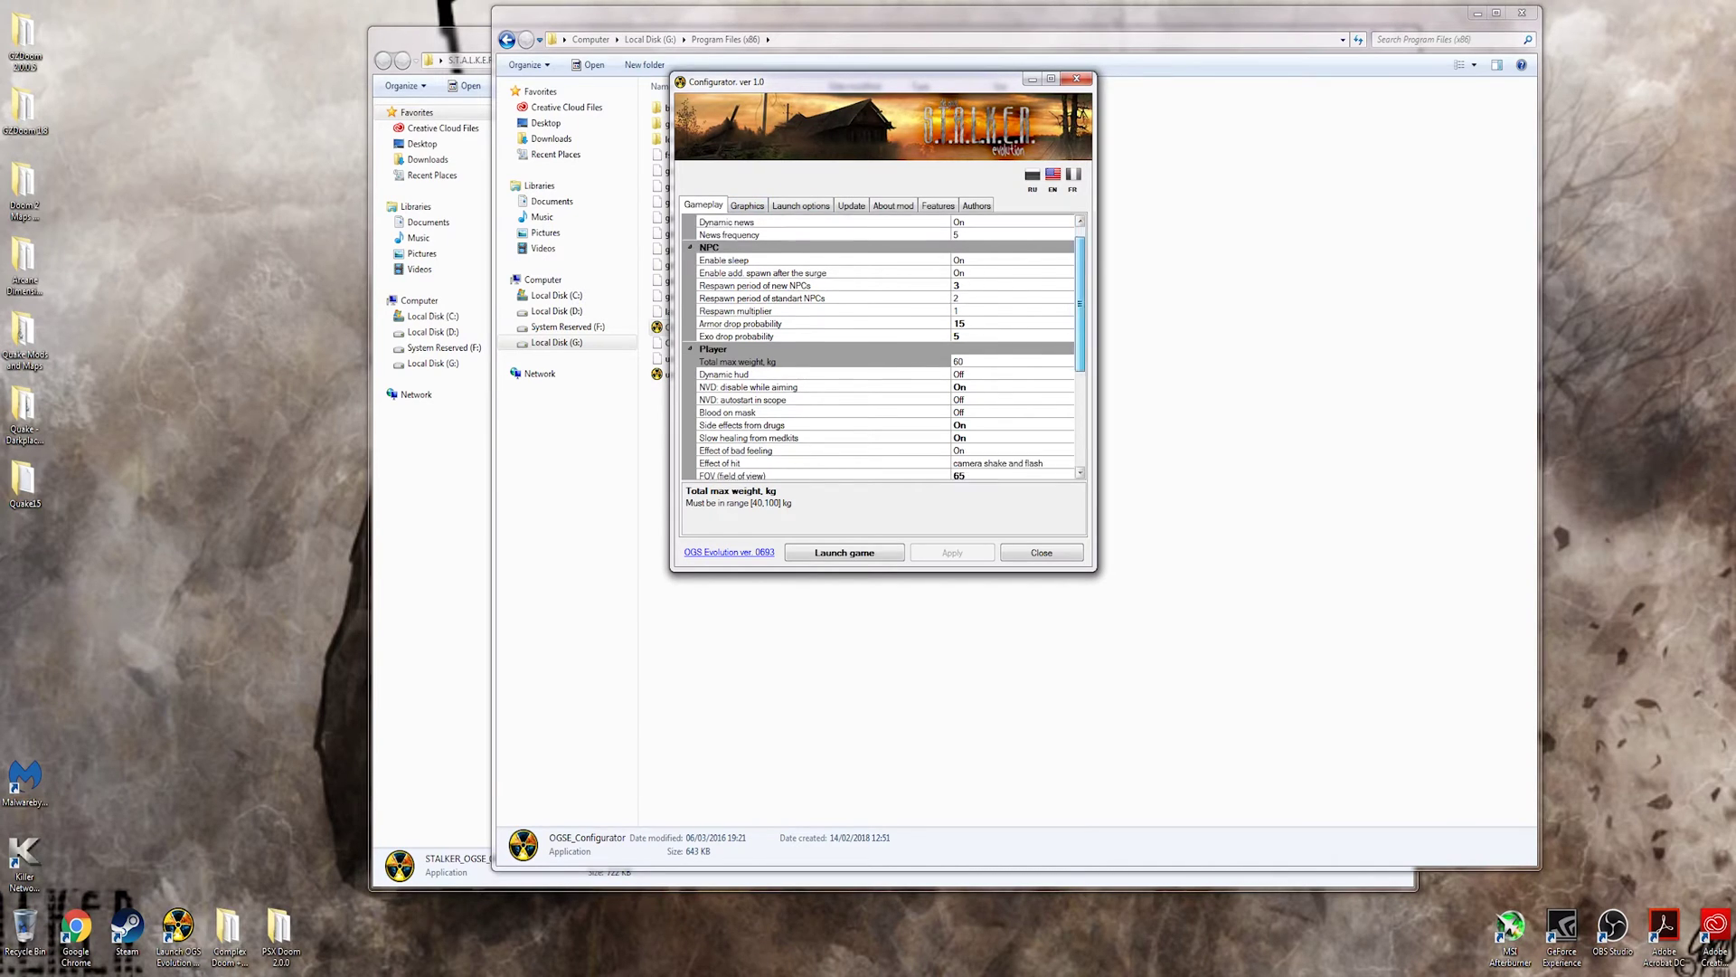
{"action": "scroll", "coordinate": [883, 347], "scroll_direction": "up", "scroll_amount": 3}
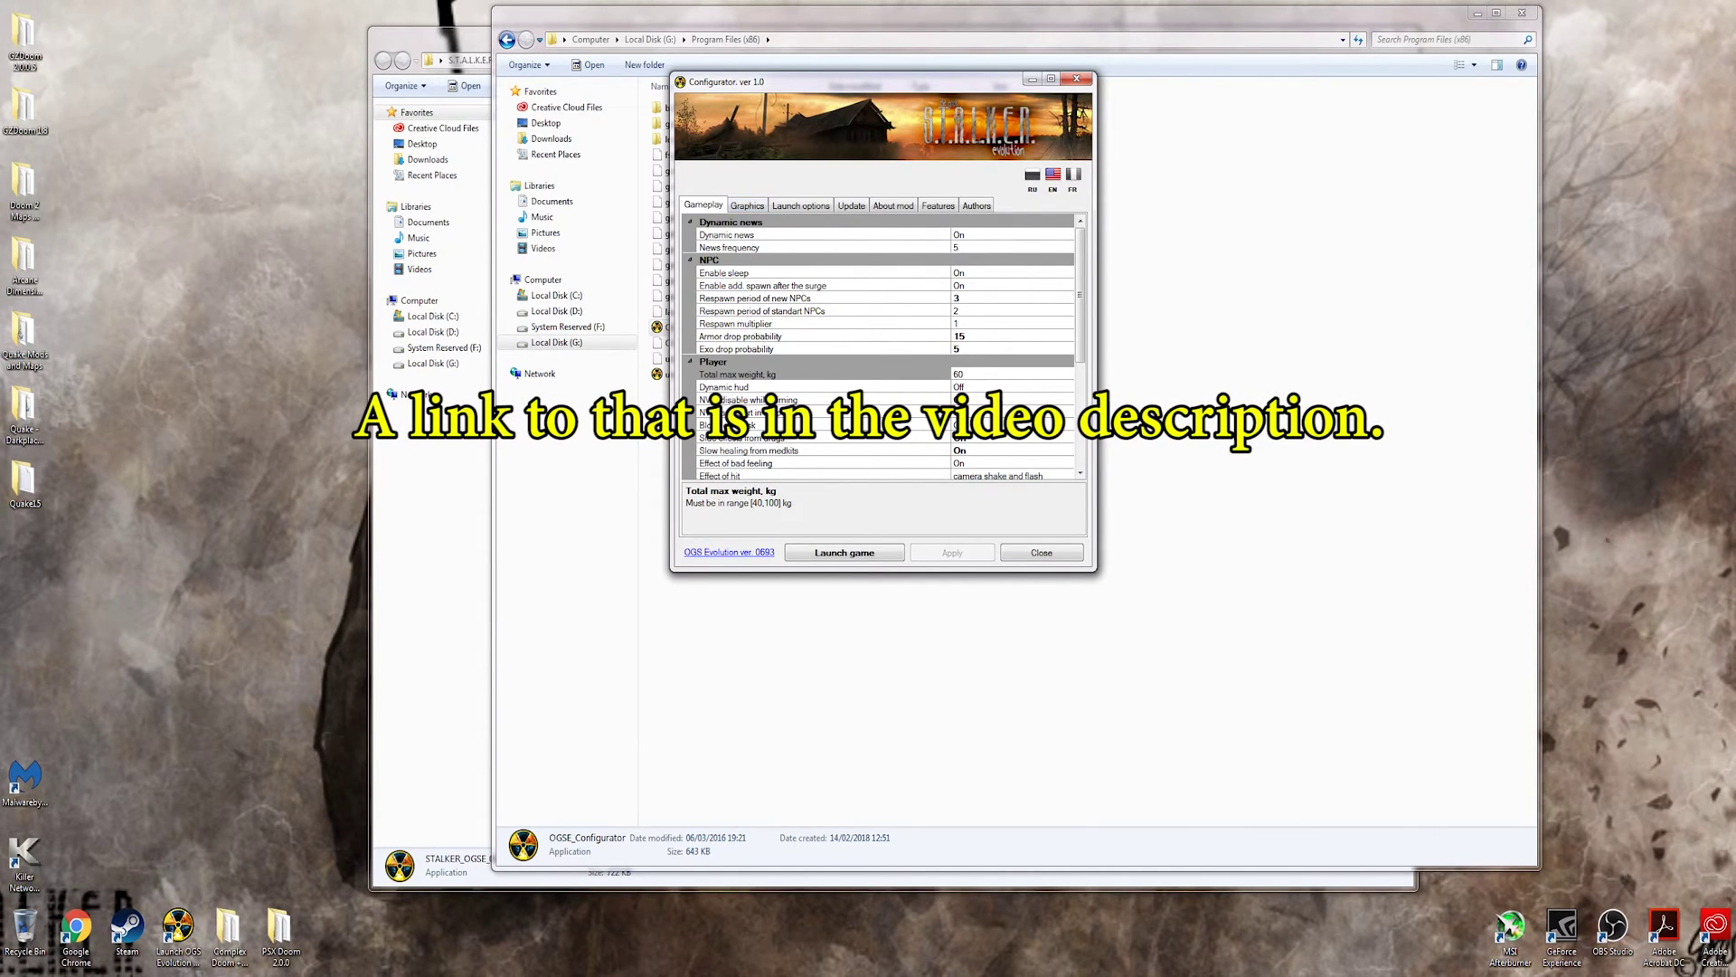
- View the Graphics settings, then return to the Gameplay settings
{"action": "left_click", "coordinate": [747, 205]}
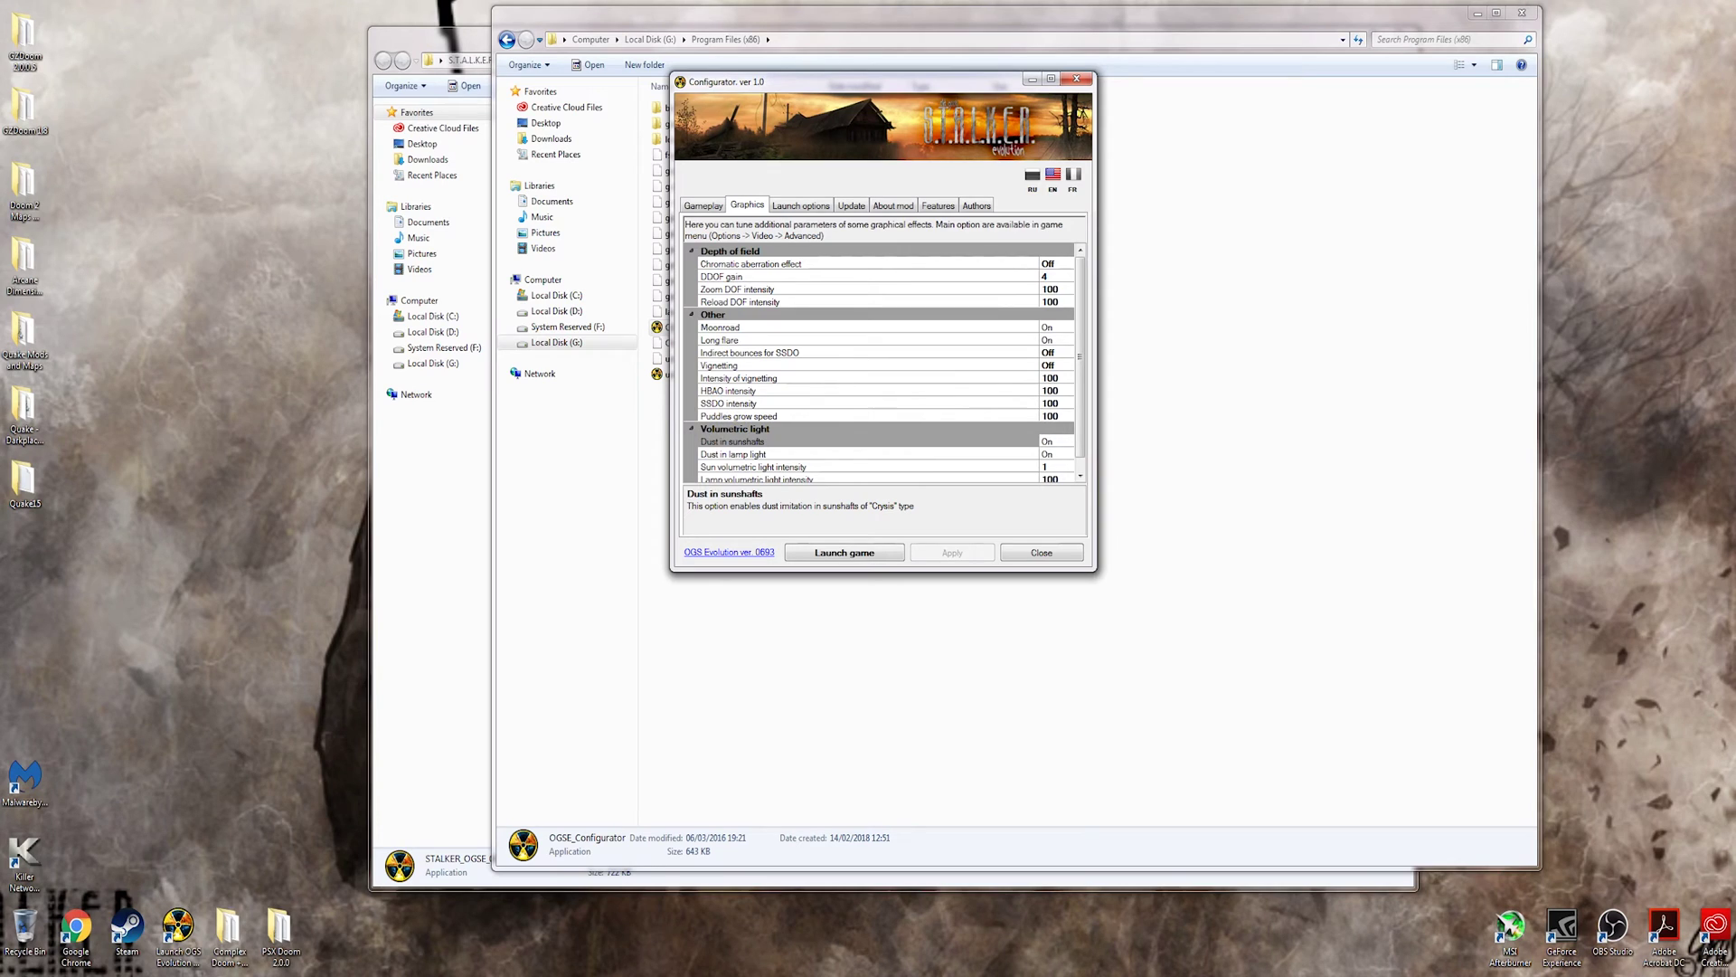
{"action": "key", "text": "ctrl+shift+Tab"}
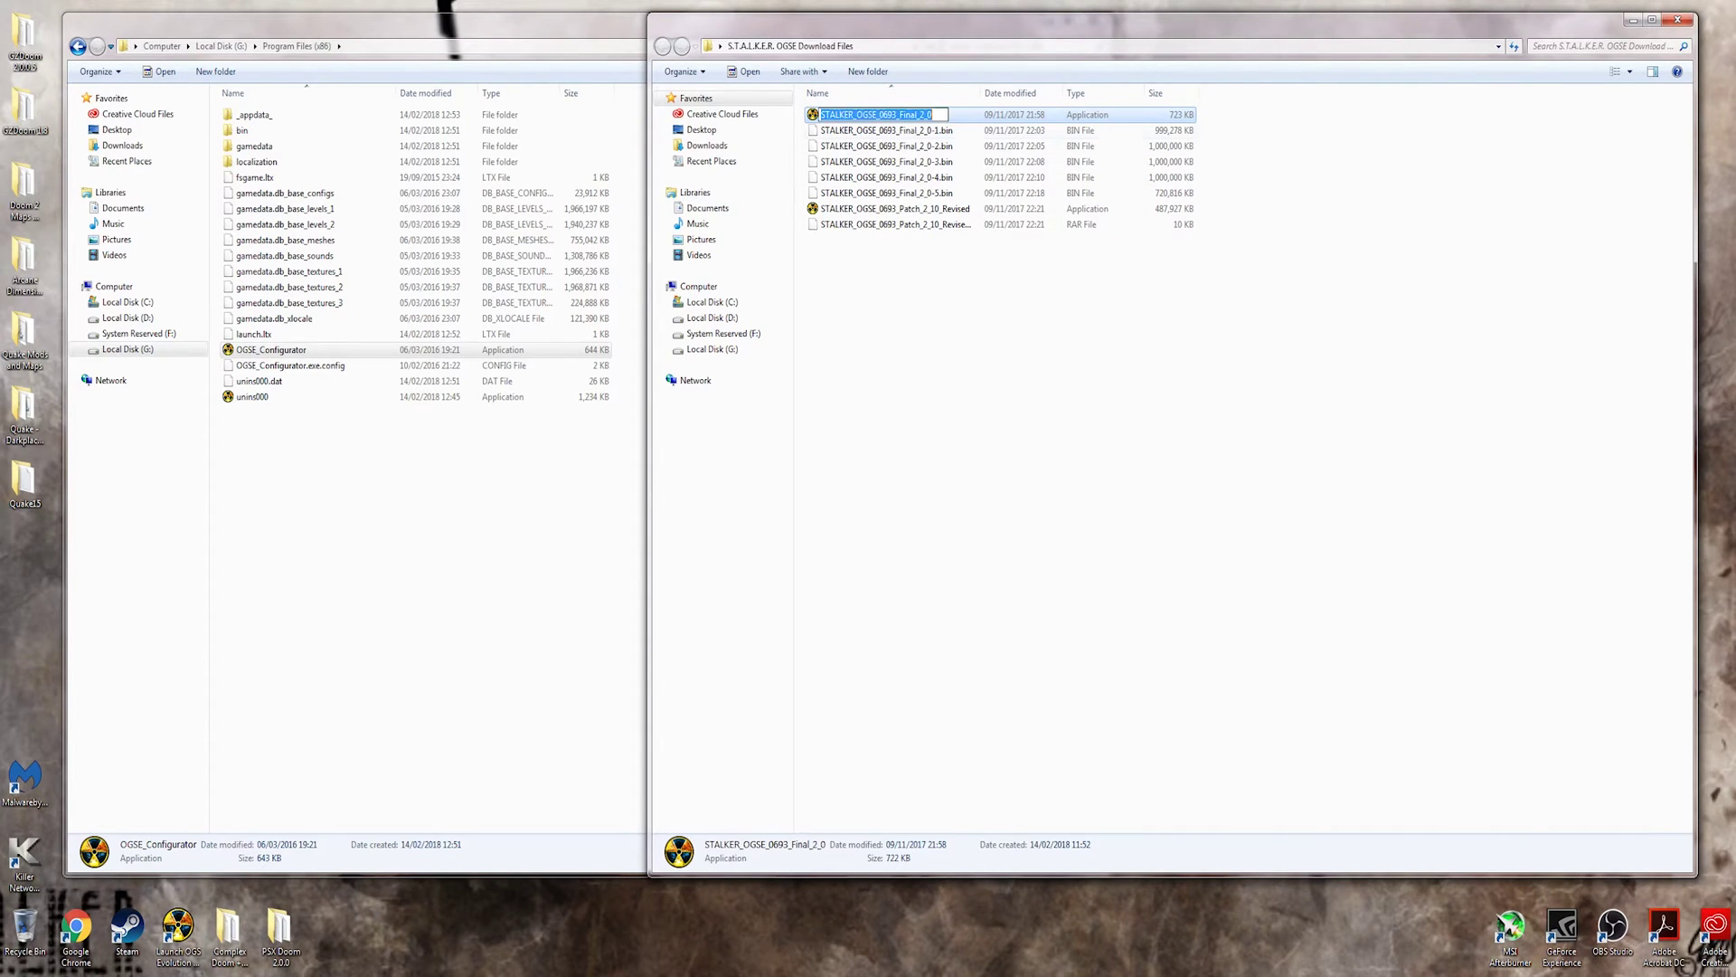
- Step through the five BIN parts and select STALKER_OGSE_0693_Patch_2_10_Revised
{"action": "left_click", "coordinate": [886, 131]}
{"action": "left_click", "coordinate": [886, 145]}
{"action": "left_click", "coordinate": [886, 161]}
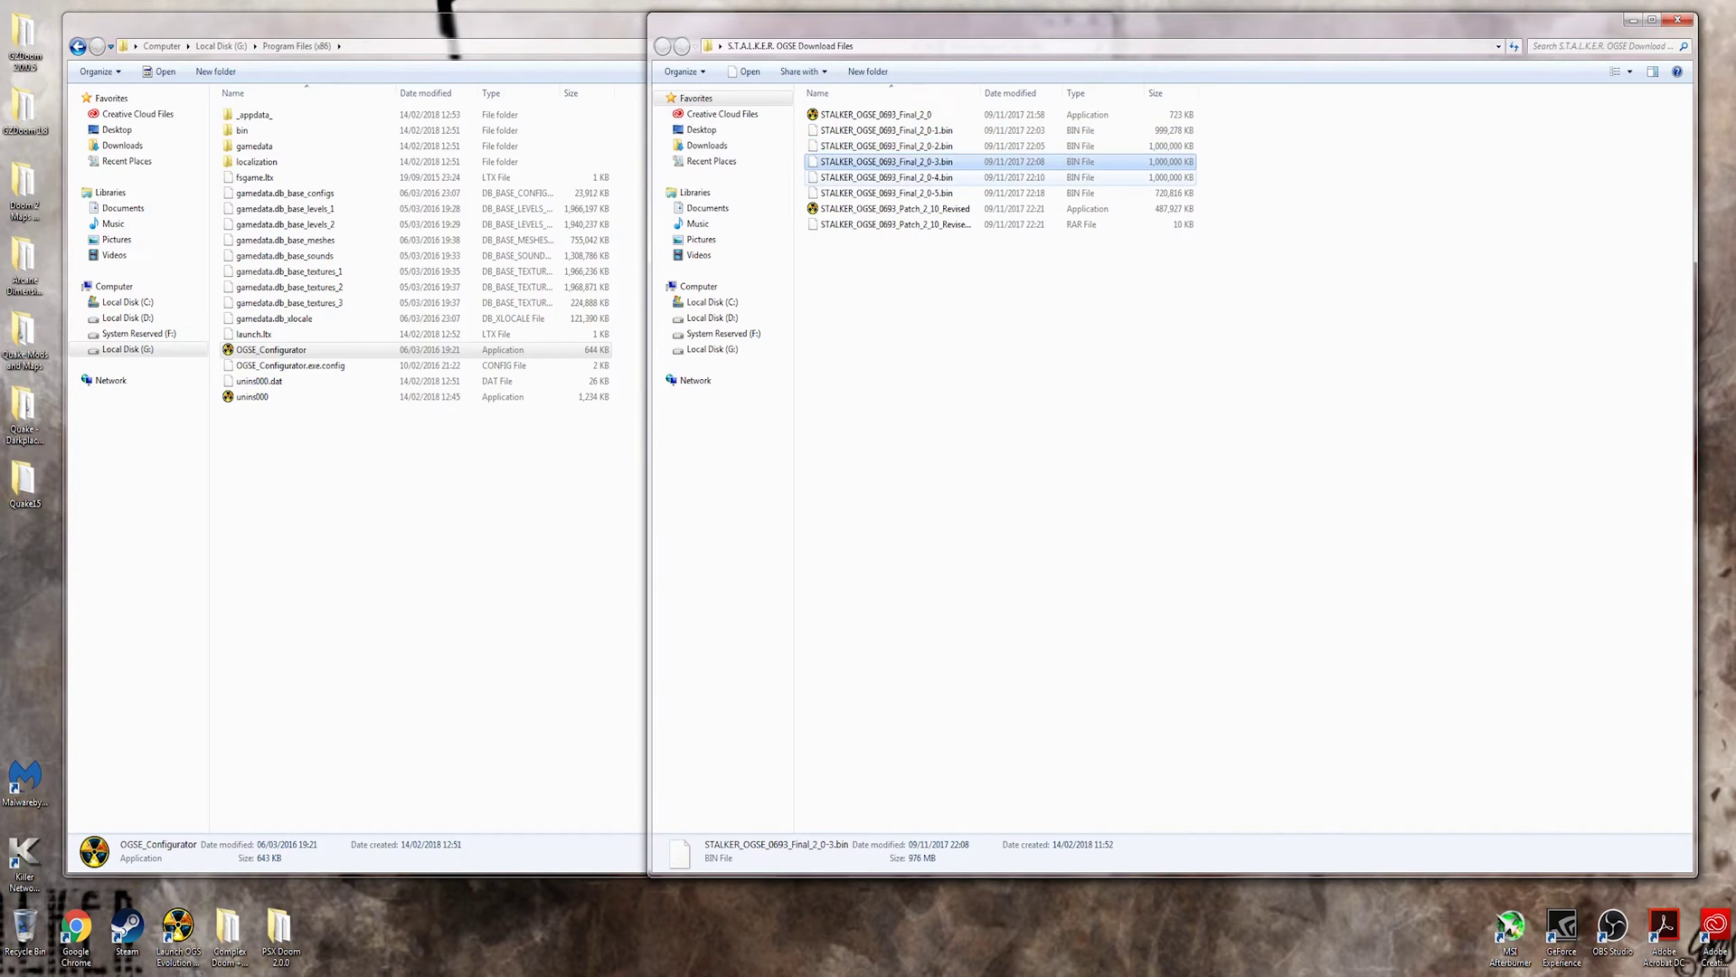
{"action": "left_click", "coordinate": [886, 177]}
{"action": "left_click", "coordinate": [886, 193]}
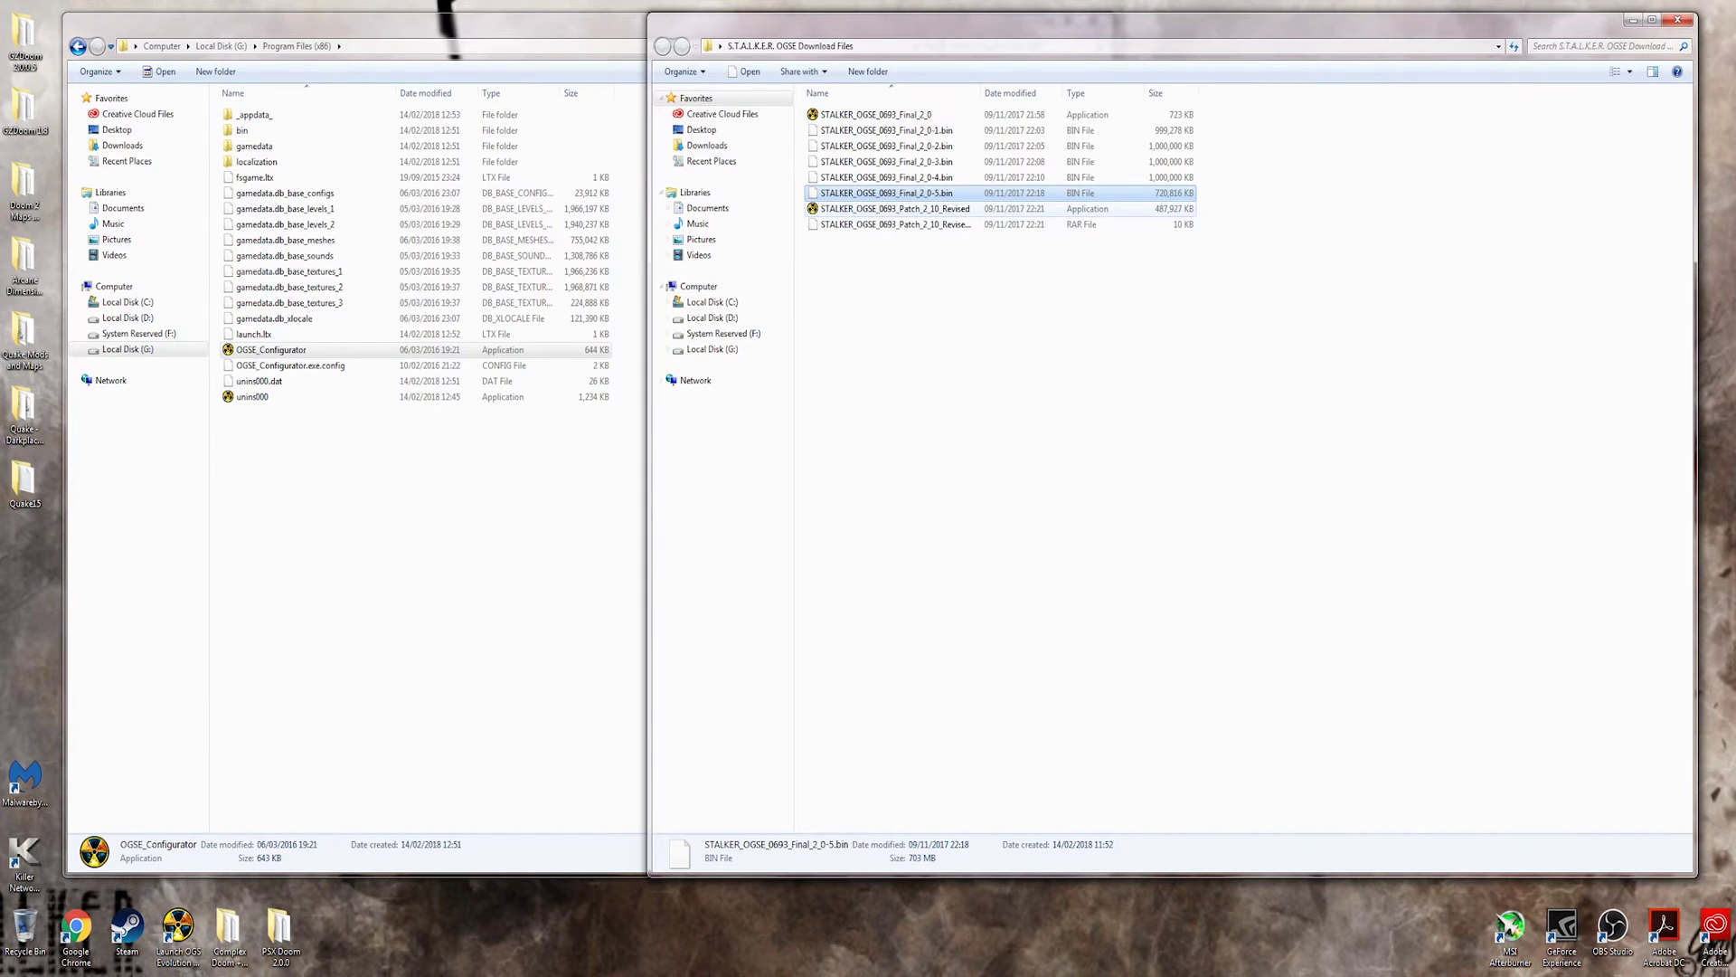
{"action": "left_click", "coordinate": [895, 209]}
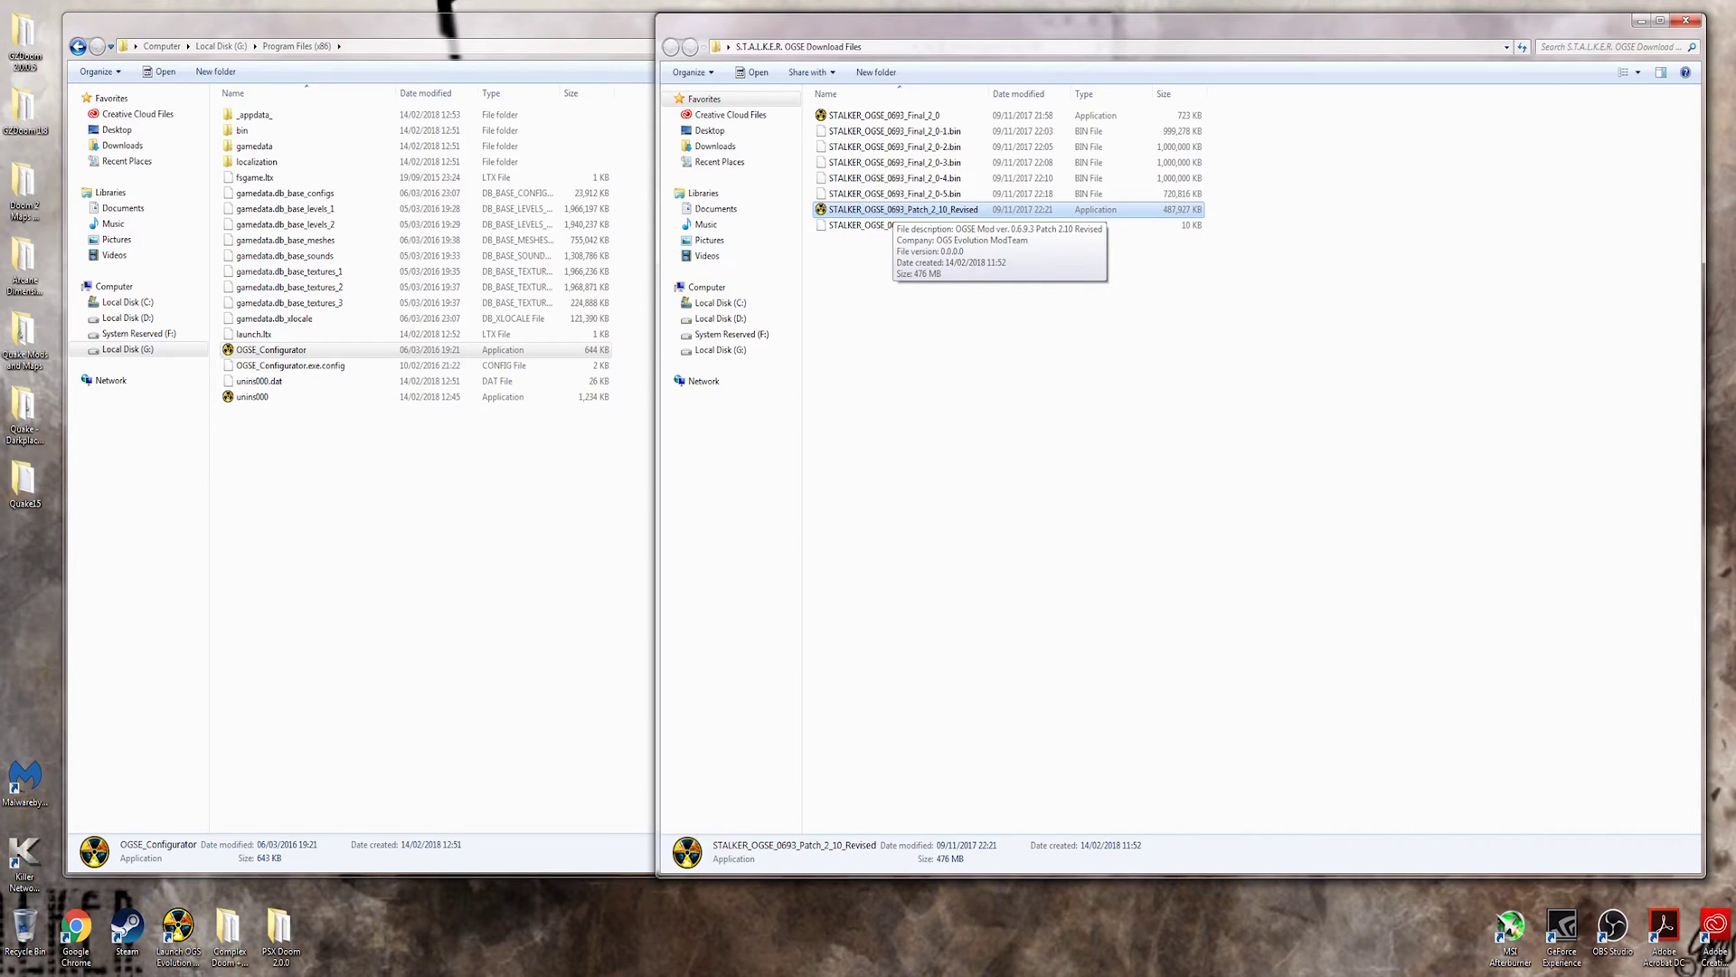
- Run Patch 2.10 Revised in English, accept the licence, and install to the default destination
{"action": "key", "text": "Return"}
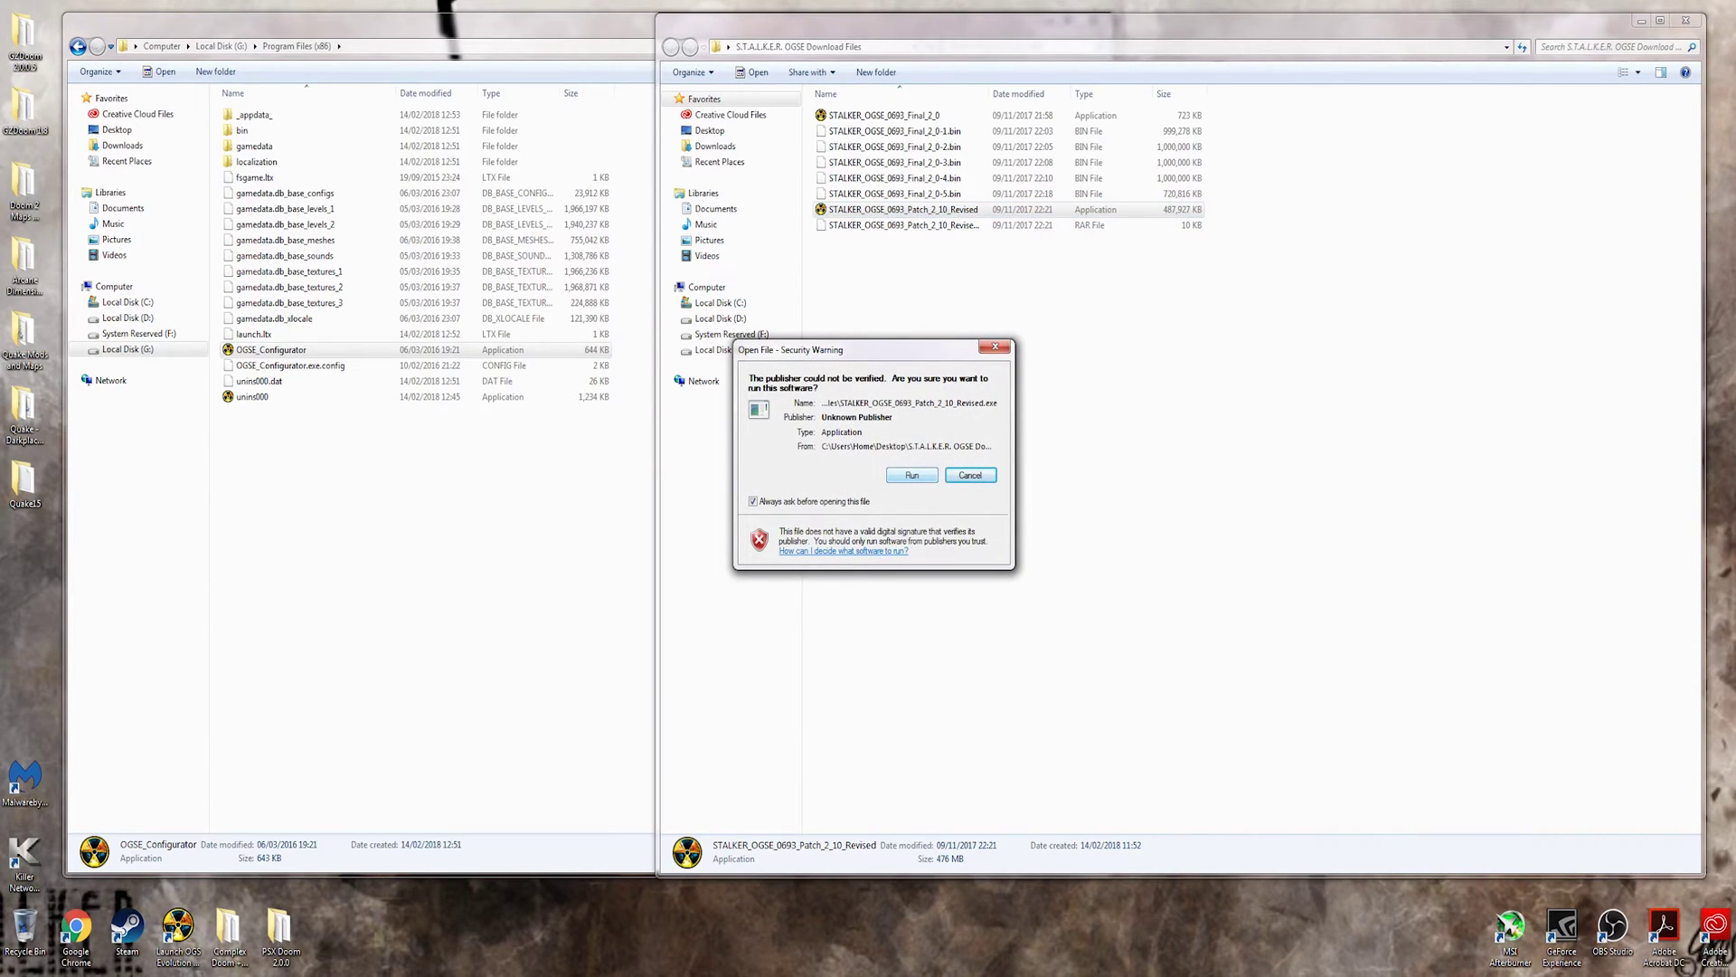
{"action": "key", "text": "Return"}
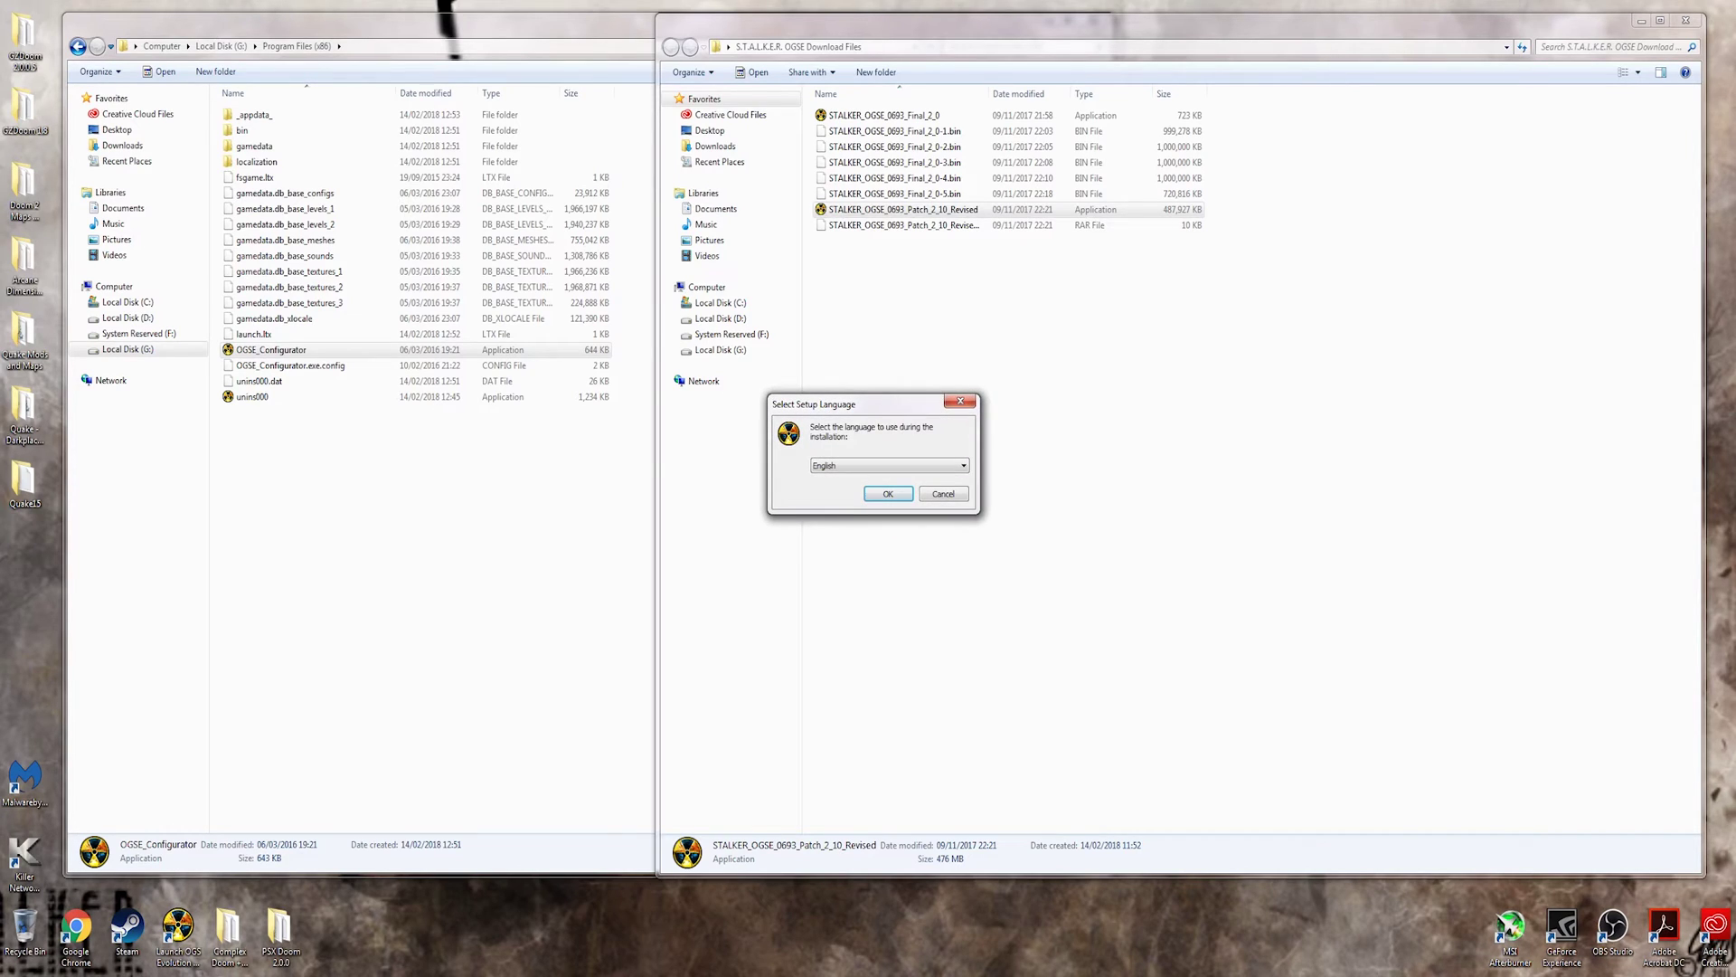
{"action": "key", "text": "Return"}
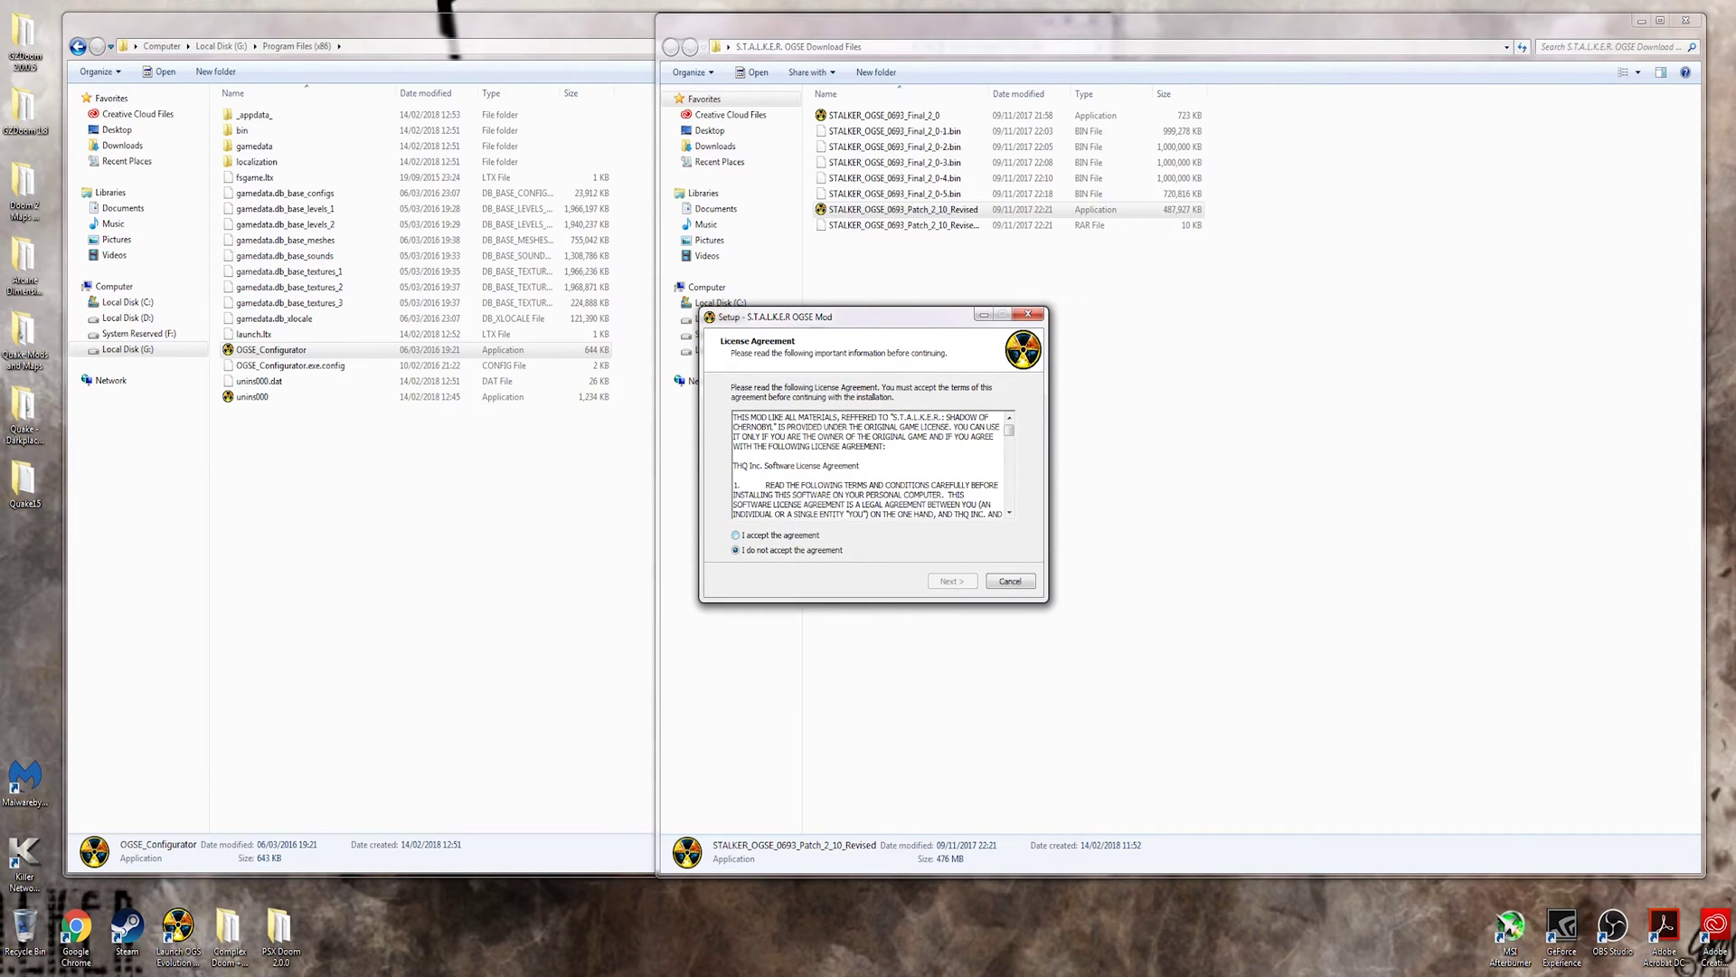
{"action": "left_click", "coordinate": [735, 536]}
{"action": "key", "text": "Return"}
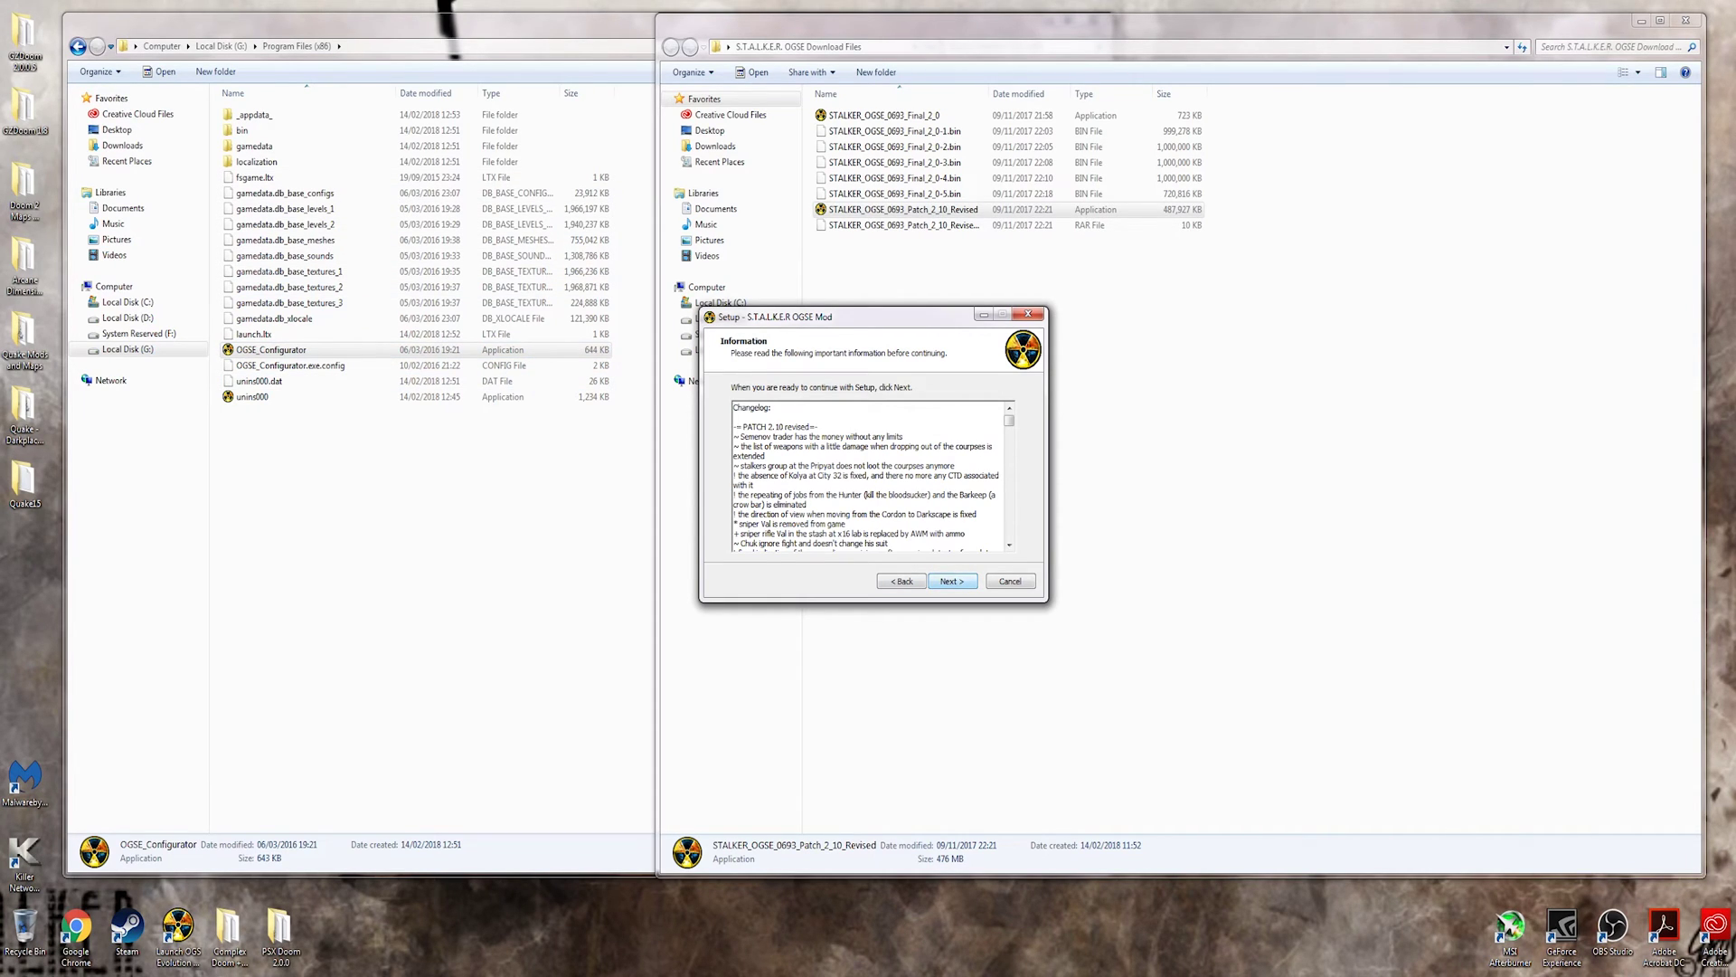
{"action": "key", "text": "Return"}
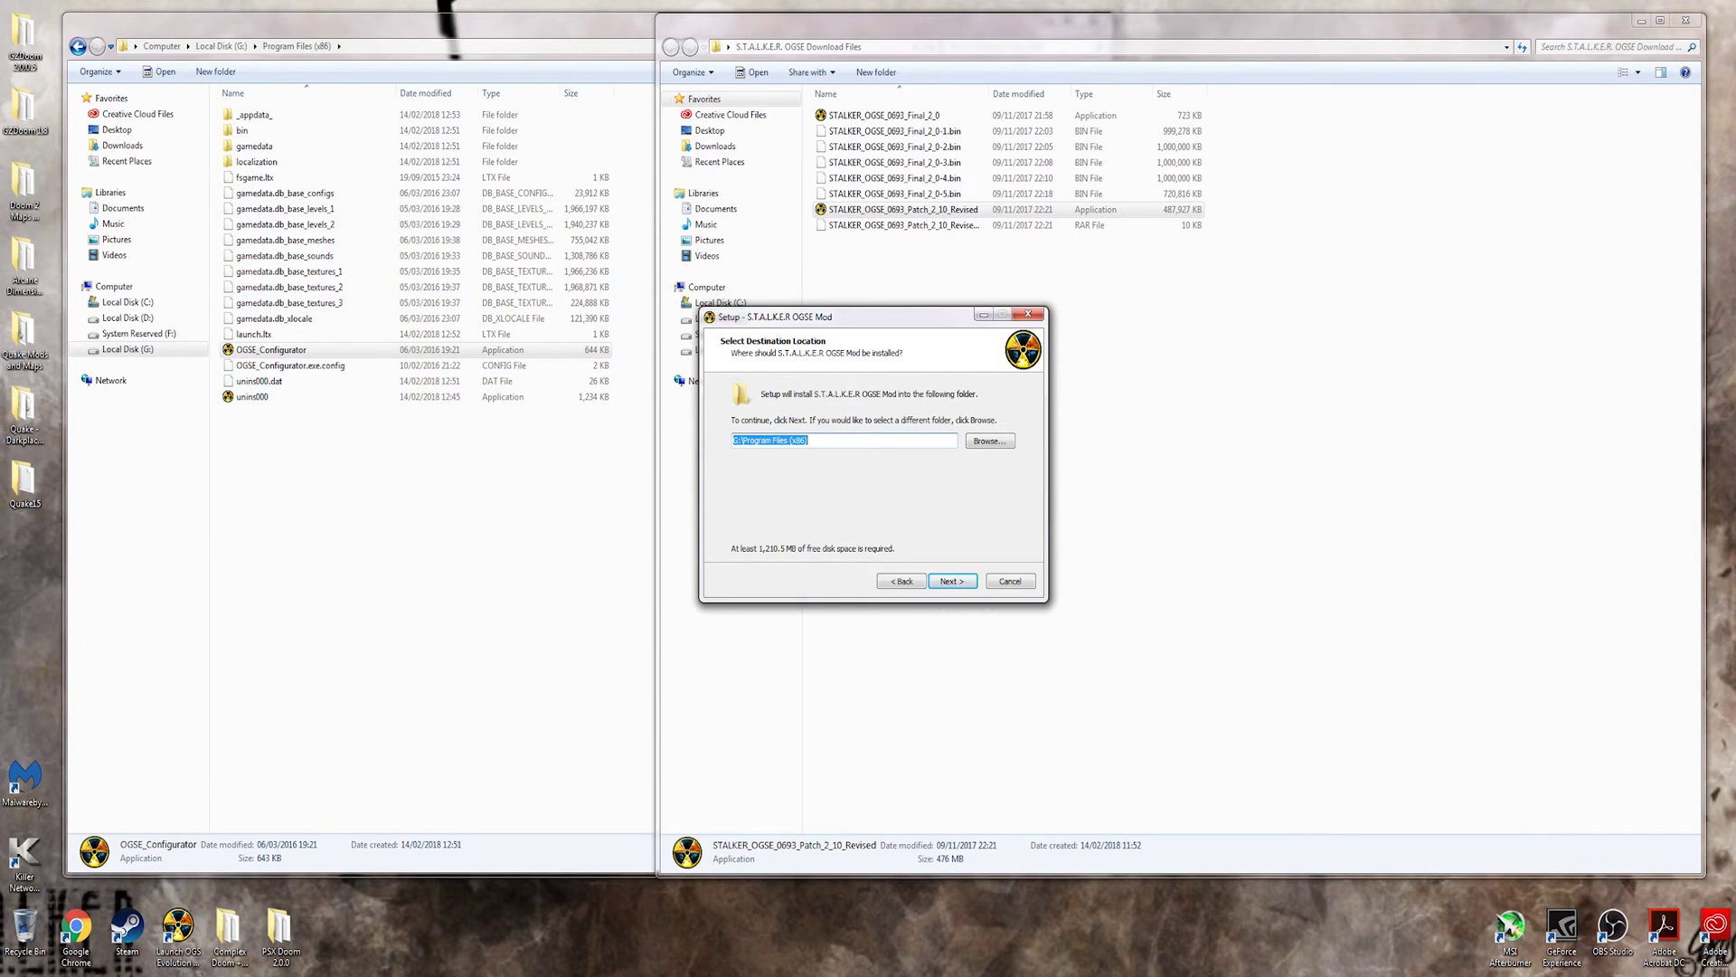
{"action": "key", "text": "Return"}
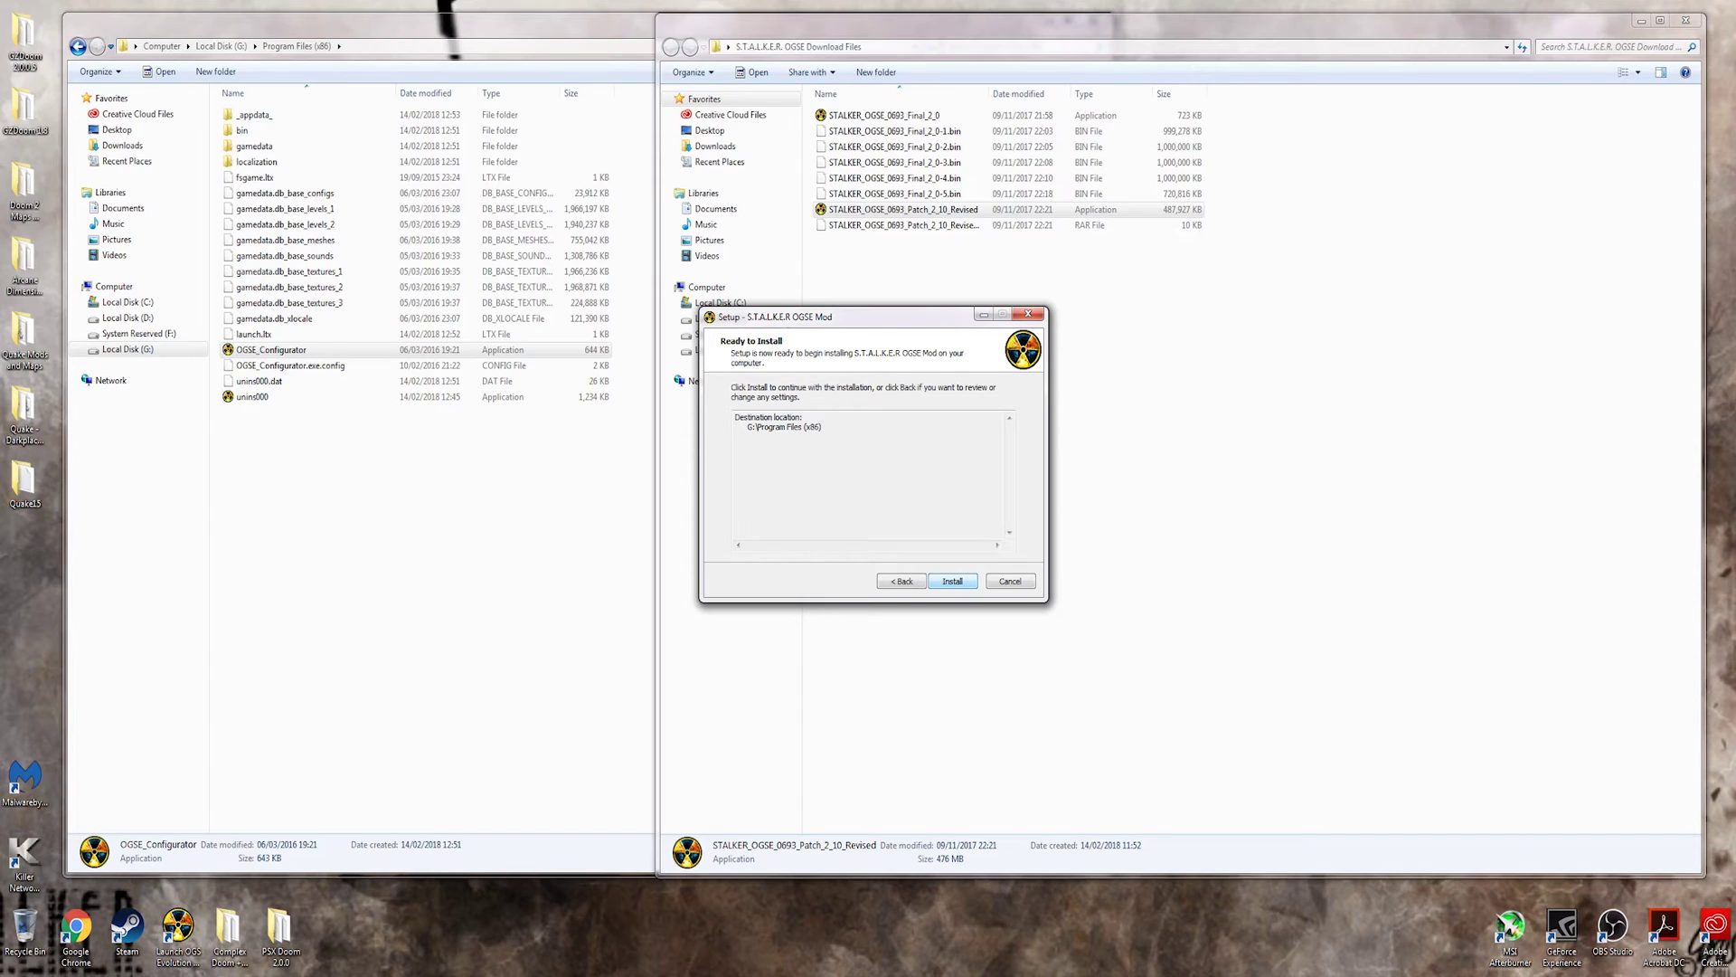
{"action": "key", "text": "Return"}
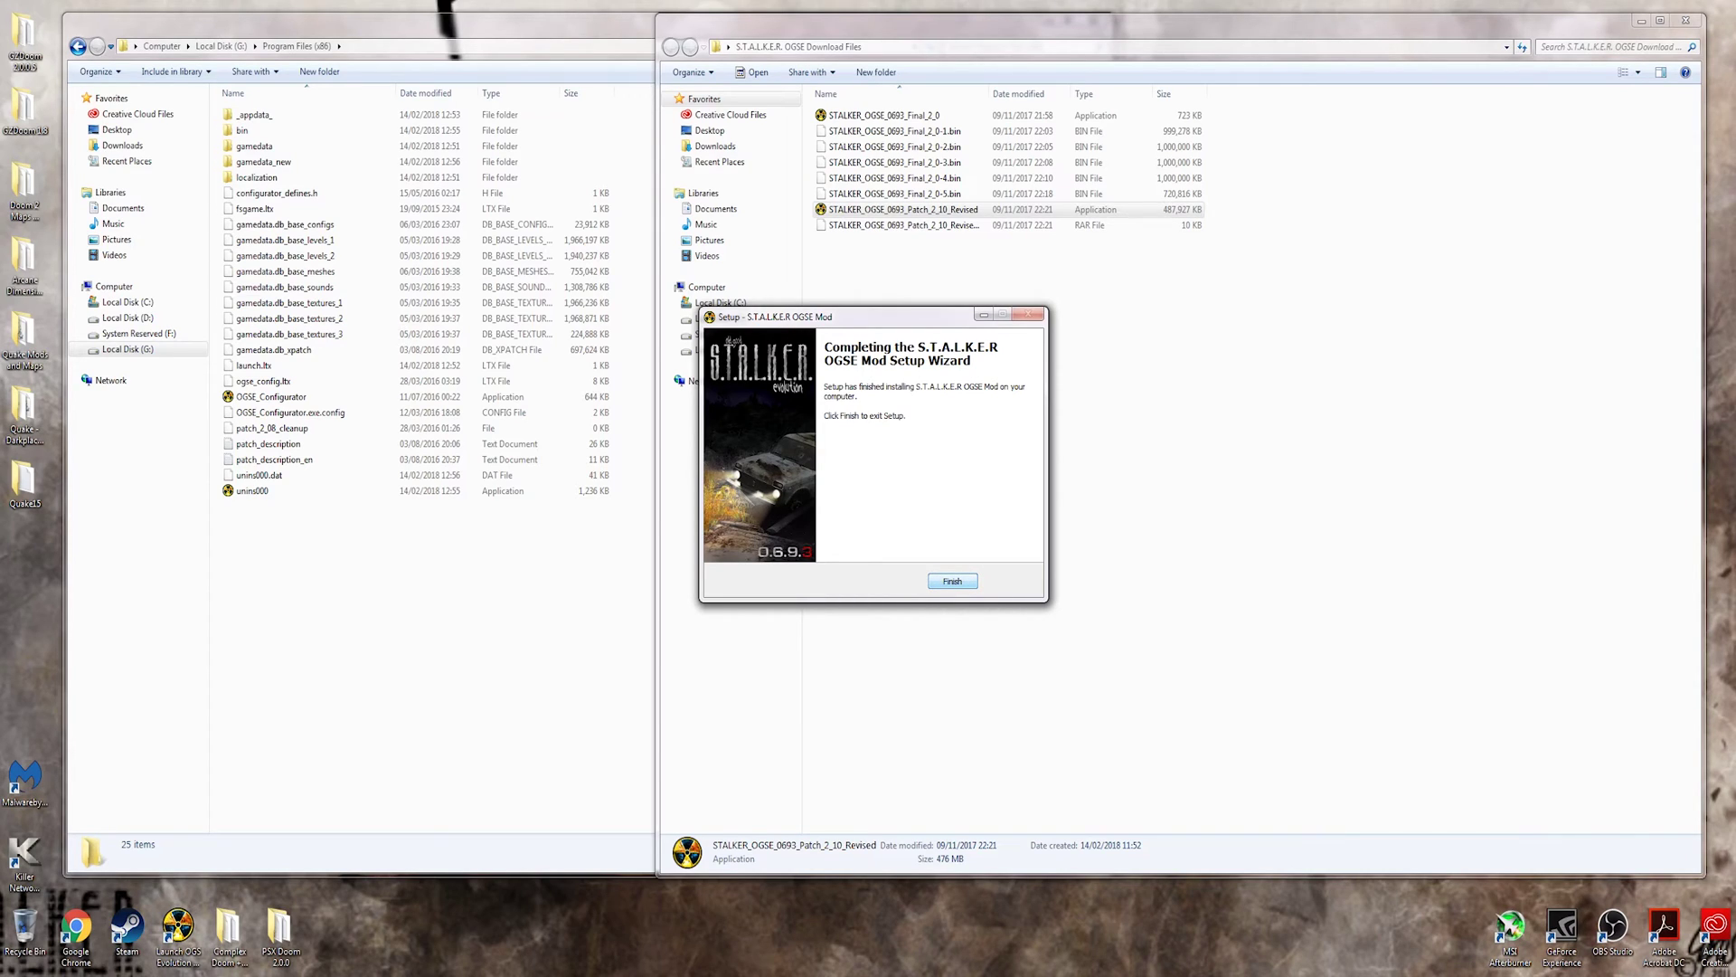
- Close the patch wizard and download folder, then launch OGSE_Configurator
{"action": "key", "text": "Return"}
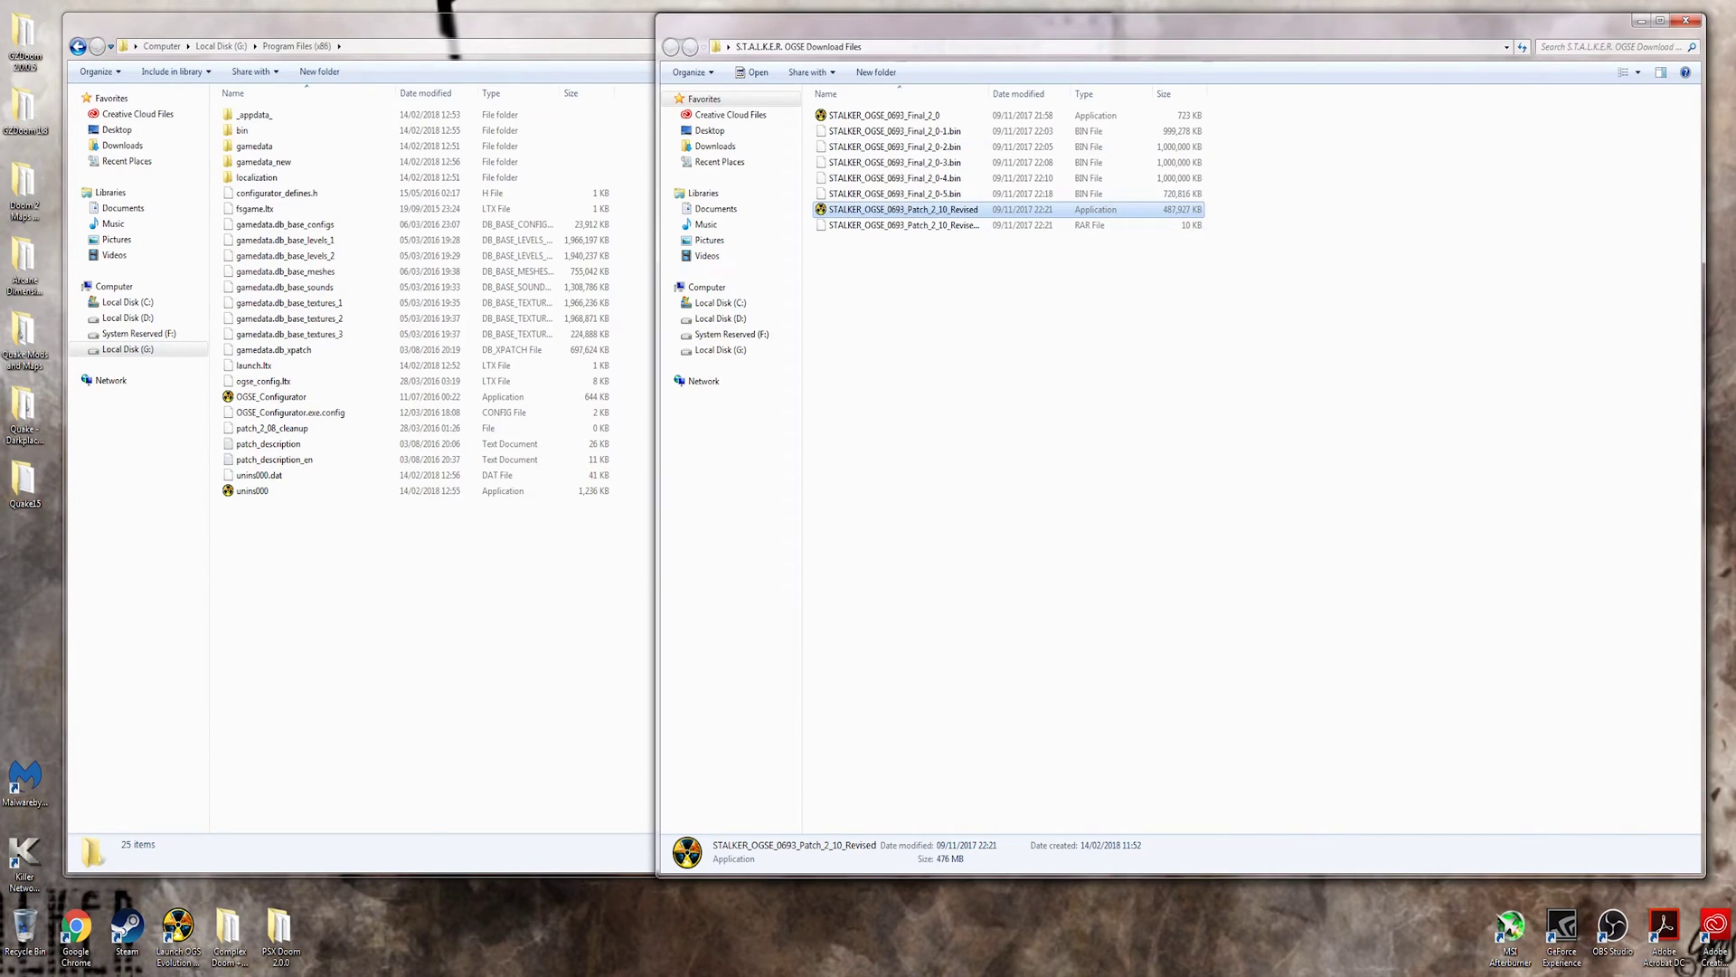
{"action": "key", "text": "alt+F4"}
{"action": "key", "text": "super+Right"}
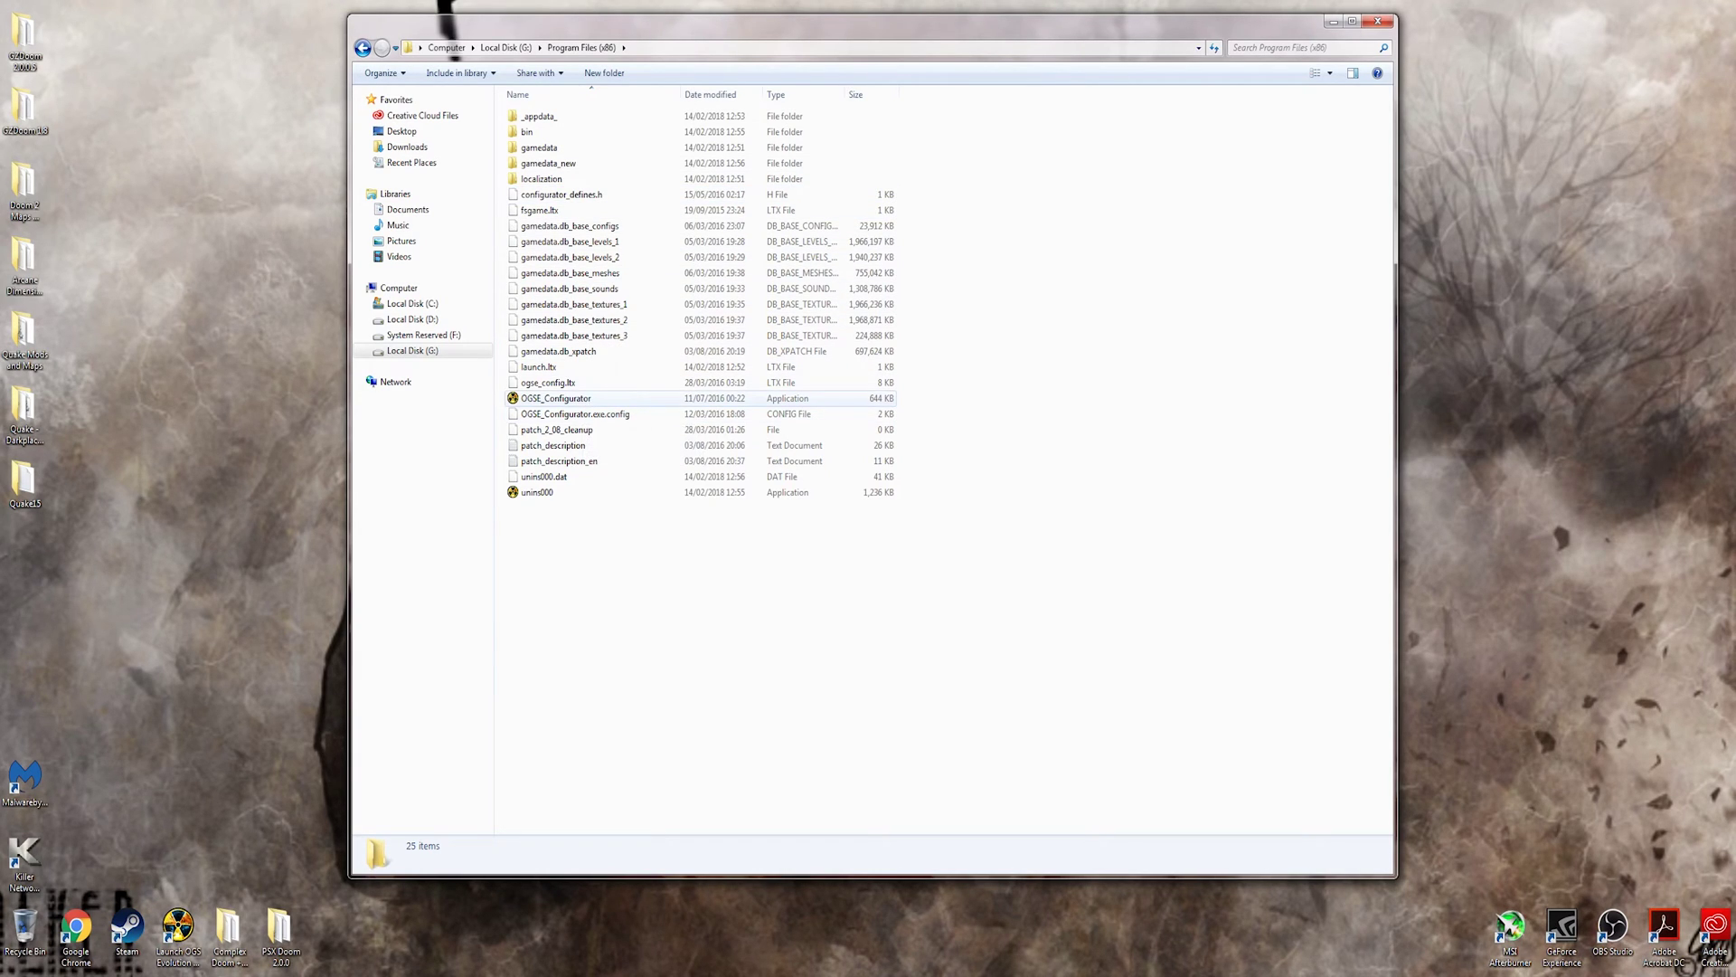
{"action": "double_click", "coordinate": [556, 398]}
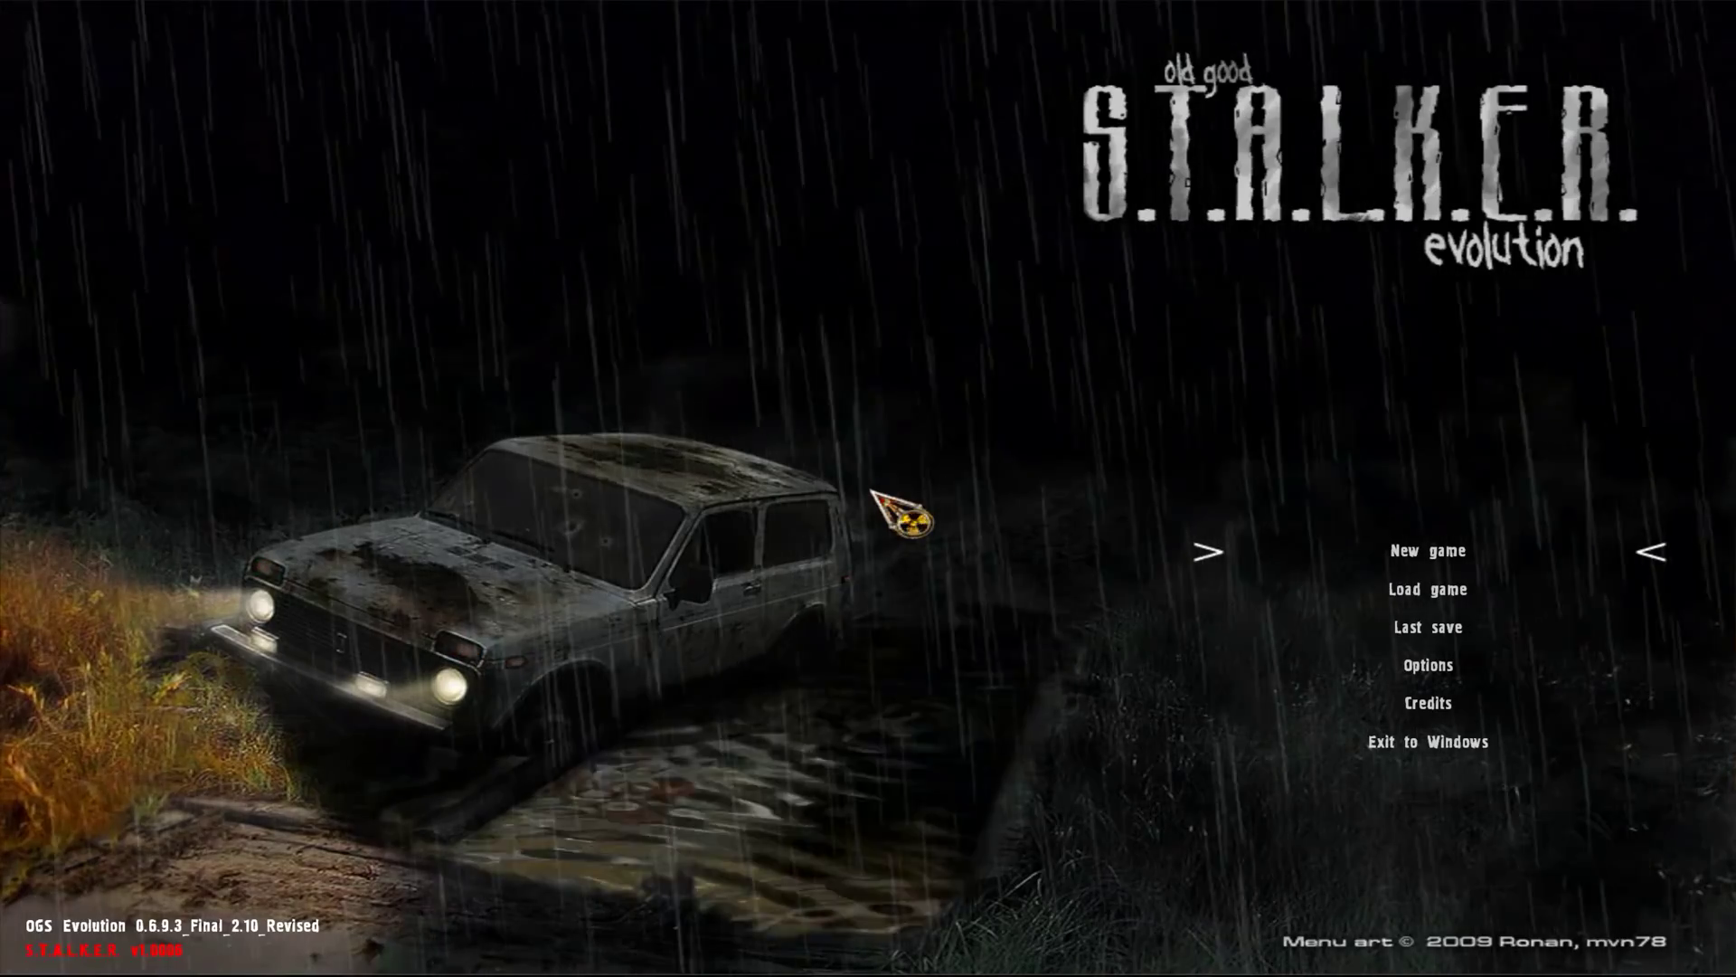
- In the game options, review the resolution list and keep 2560x1440
{"action": "left_click", "coordinate": [1424, 669]}
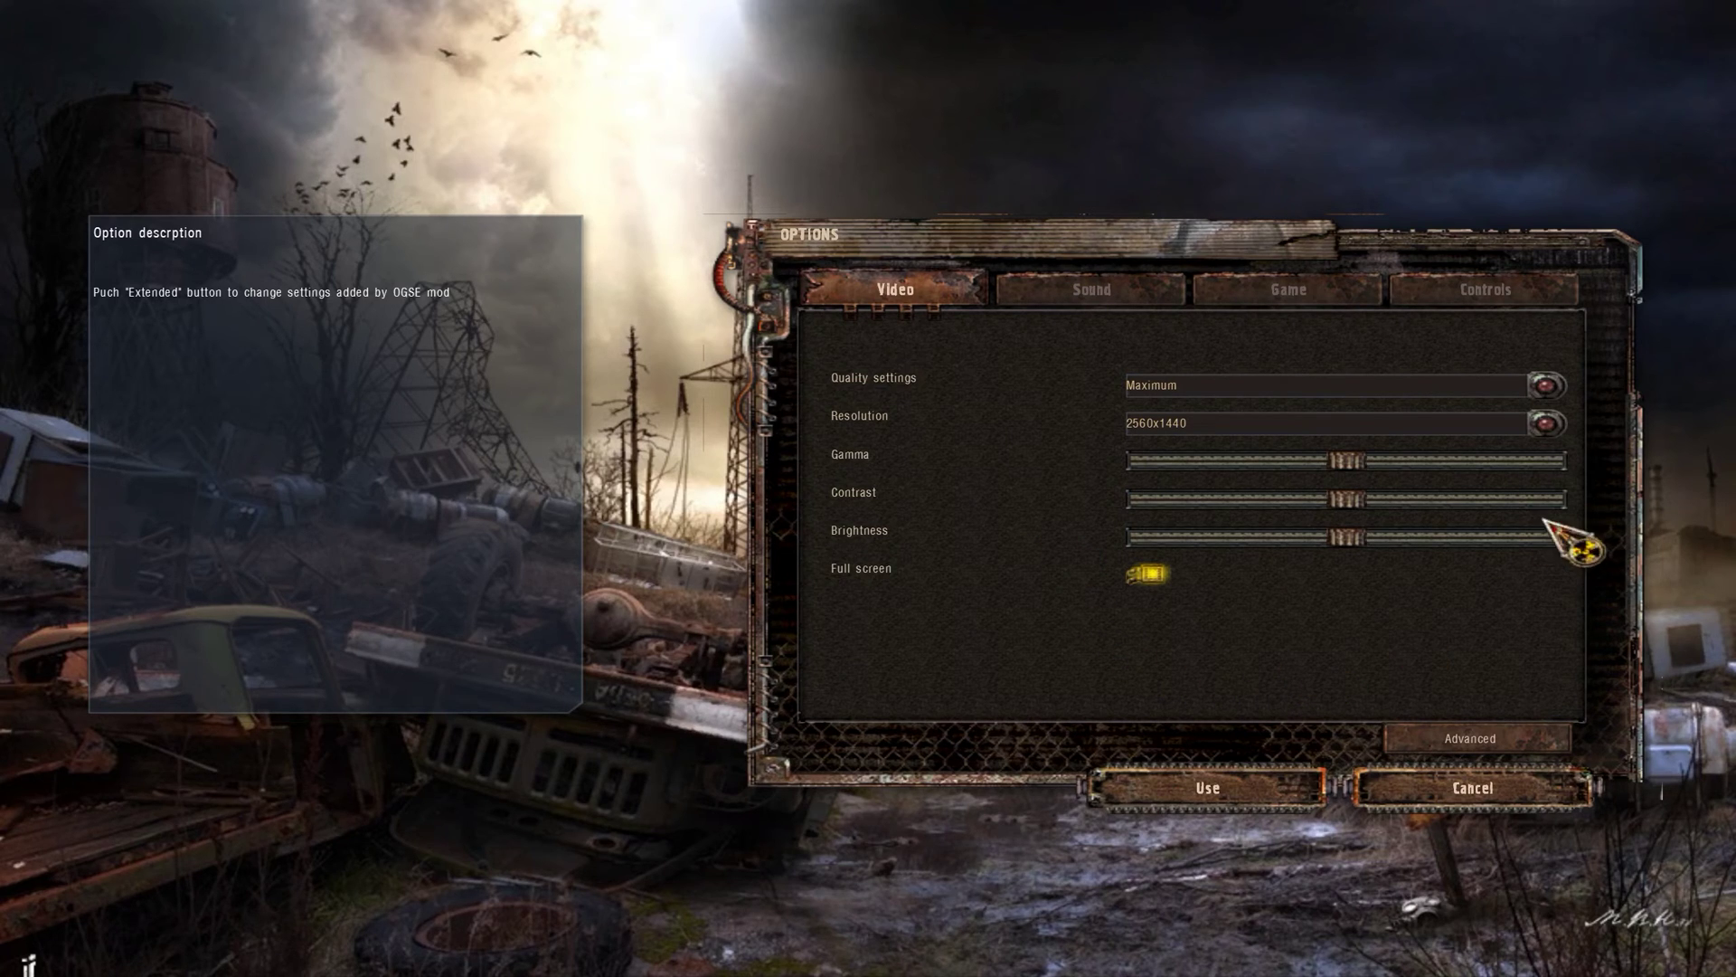
{"action": "left_click", "coordinate": [1546, 423]}
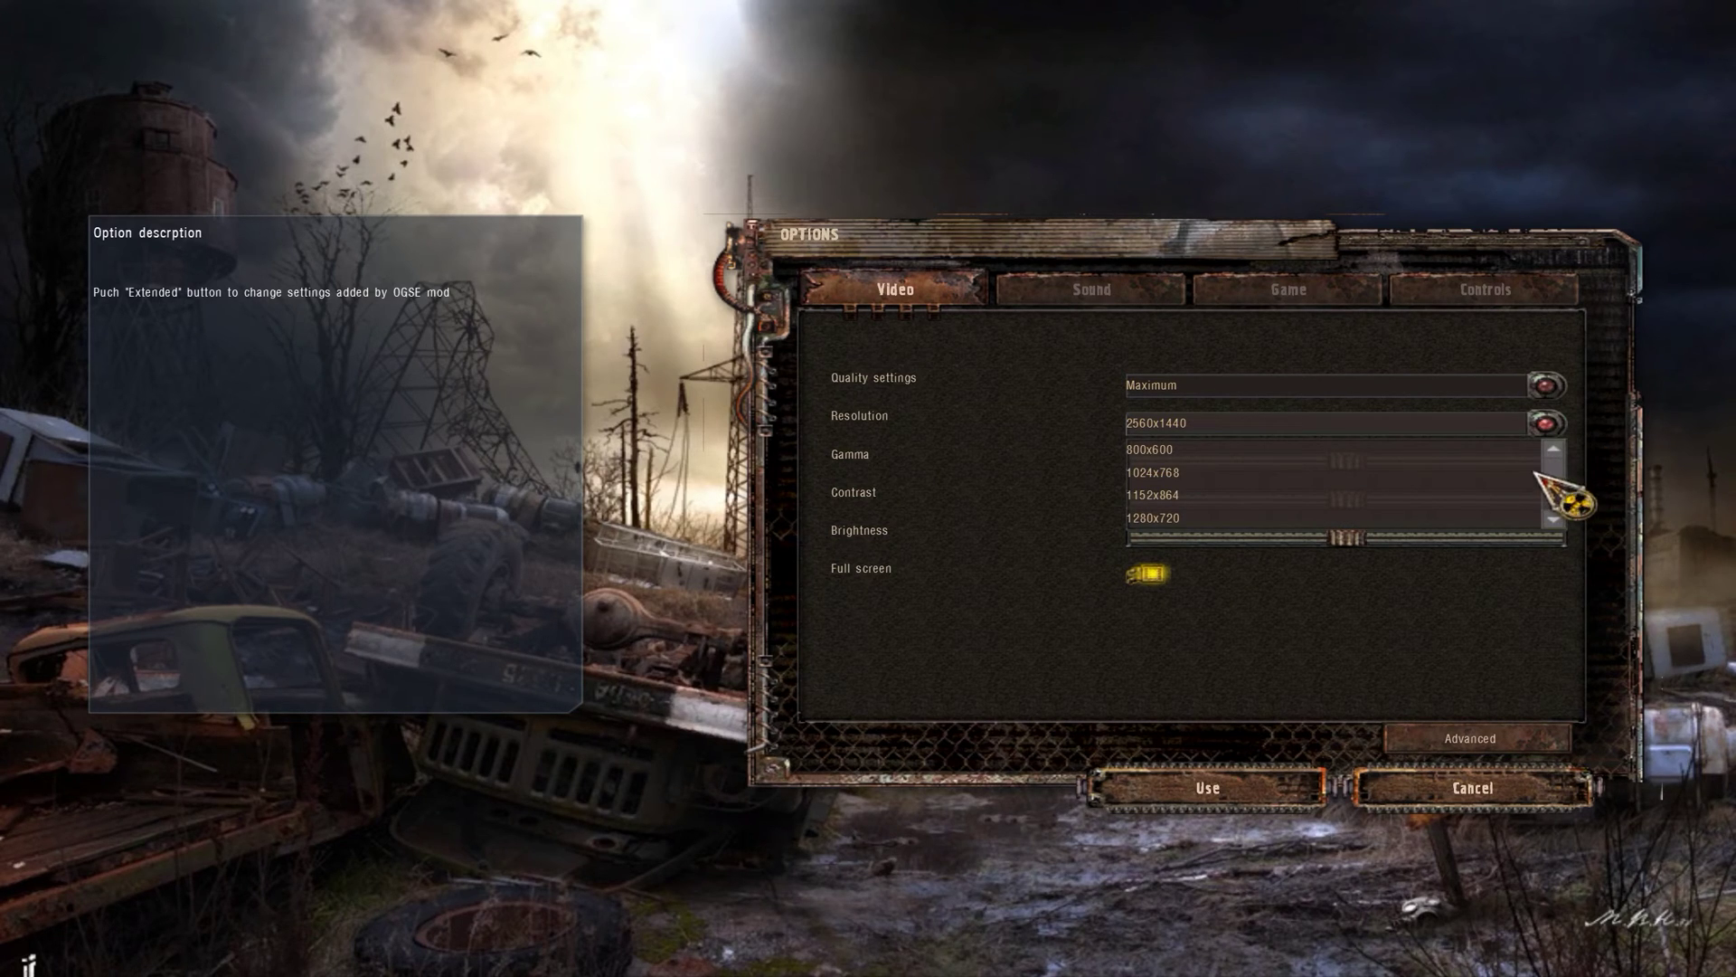
{"action": "scroll", "coordinate": [1564, 468], "scroll_direction": "down", "scroll_amount": 2}
{"action": "mouse_move", "coordinate": [1564, 468]}
{"action": "left_mouse_down"}
{"action": "mouse_move", "coordinate": [1570, 495]}
{"action": "mouse_move", "coordinate": [1560, 457]}
{"action": "left_mouse_up"}
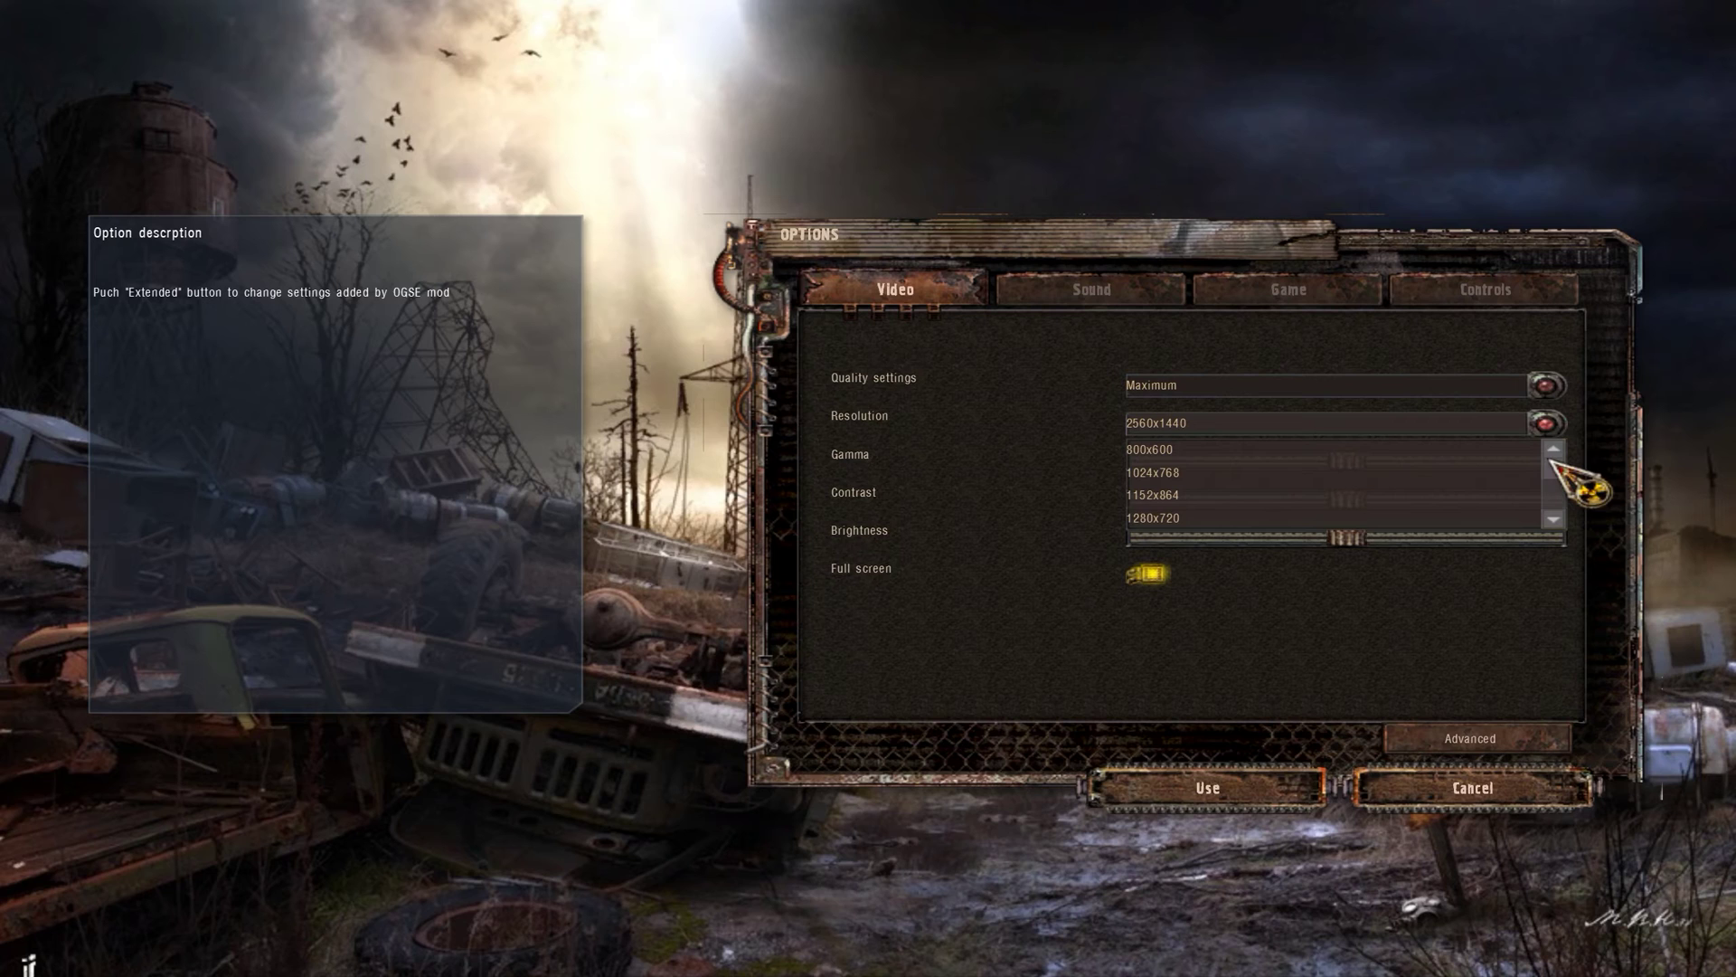
{"action": "left_click", "coordinate": [1458, 419]}
- Scroll through the advanced video settings to review them
{"action": "left_click", "coordinate": [1482, 737]}
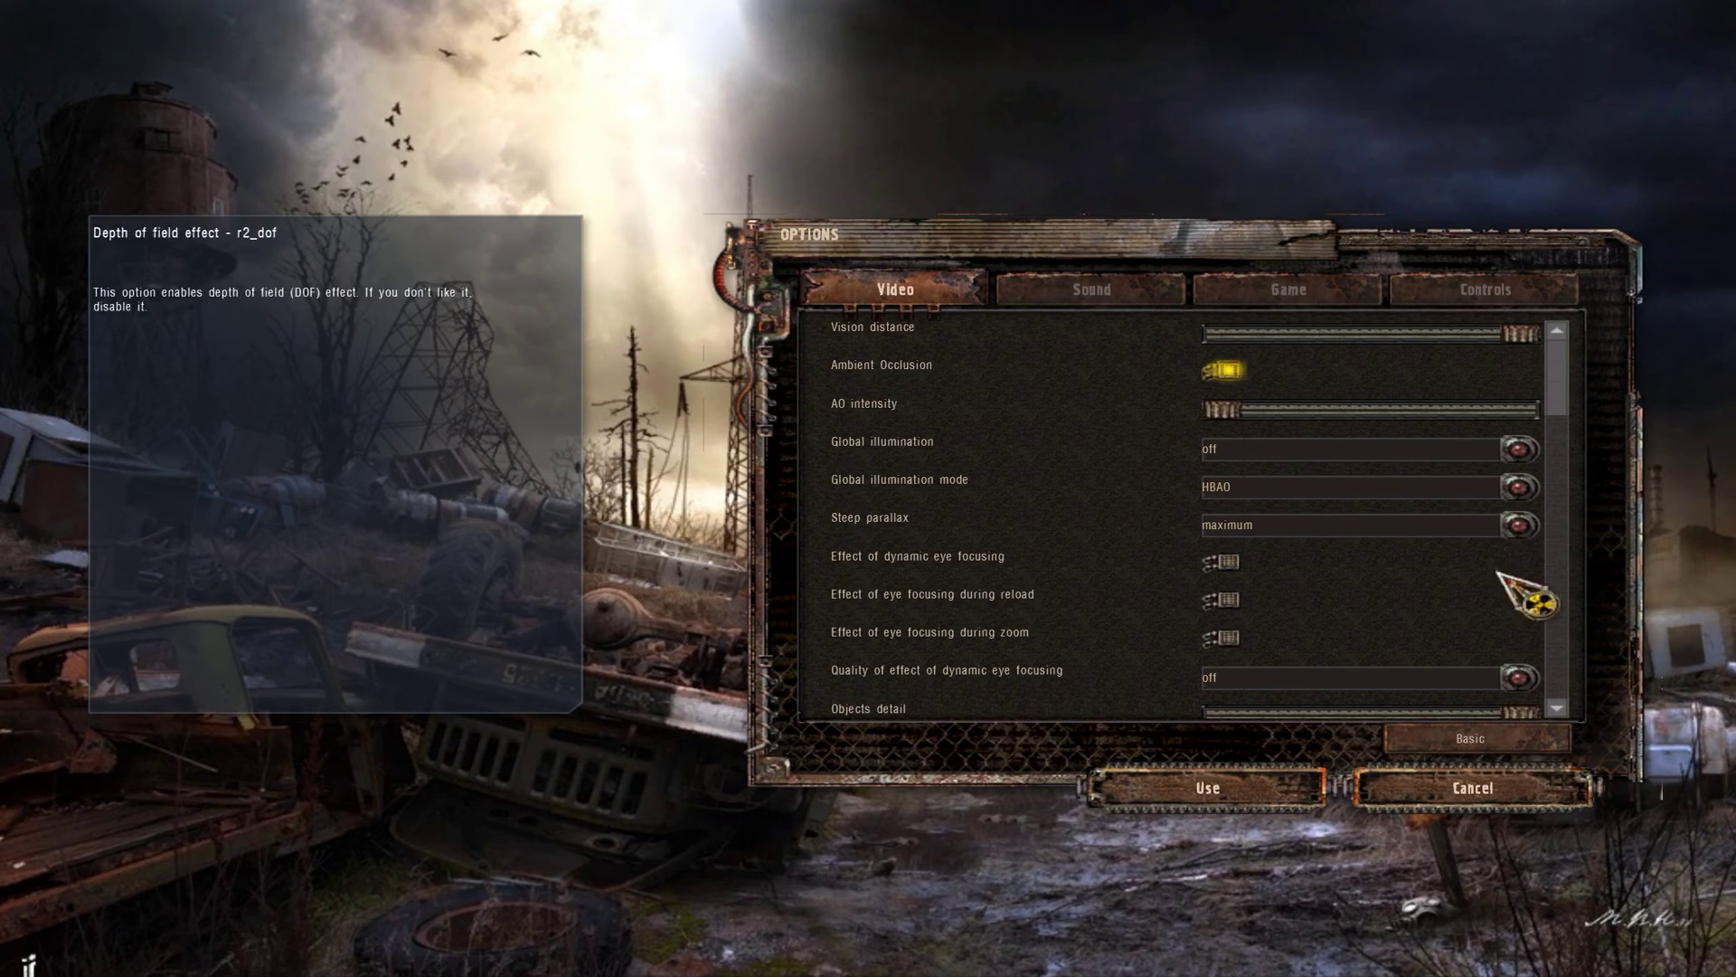
{"action": "scroll", "coordinate": [1584, 379], "scroll_direction": "down", "scroll_amount": 6}
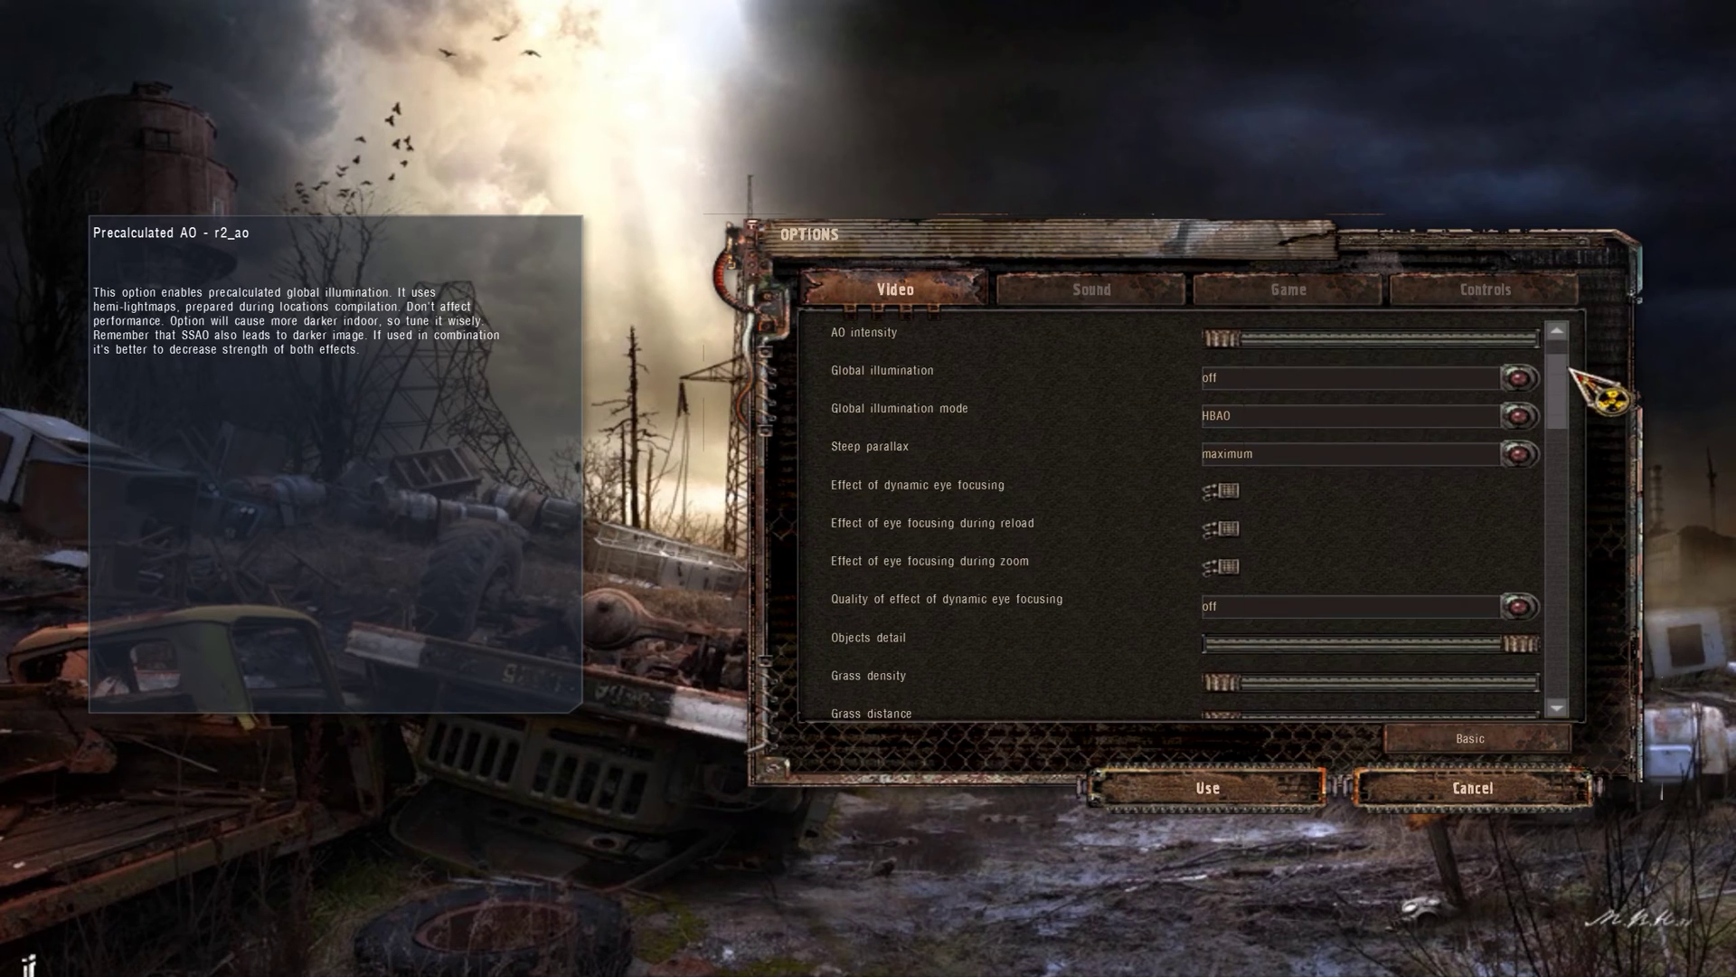
{"action": "scroll", "coordinate": [1583, 404], "scroll_direction": "down", "scroll_amount": 9}
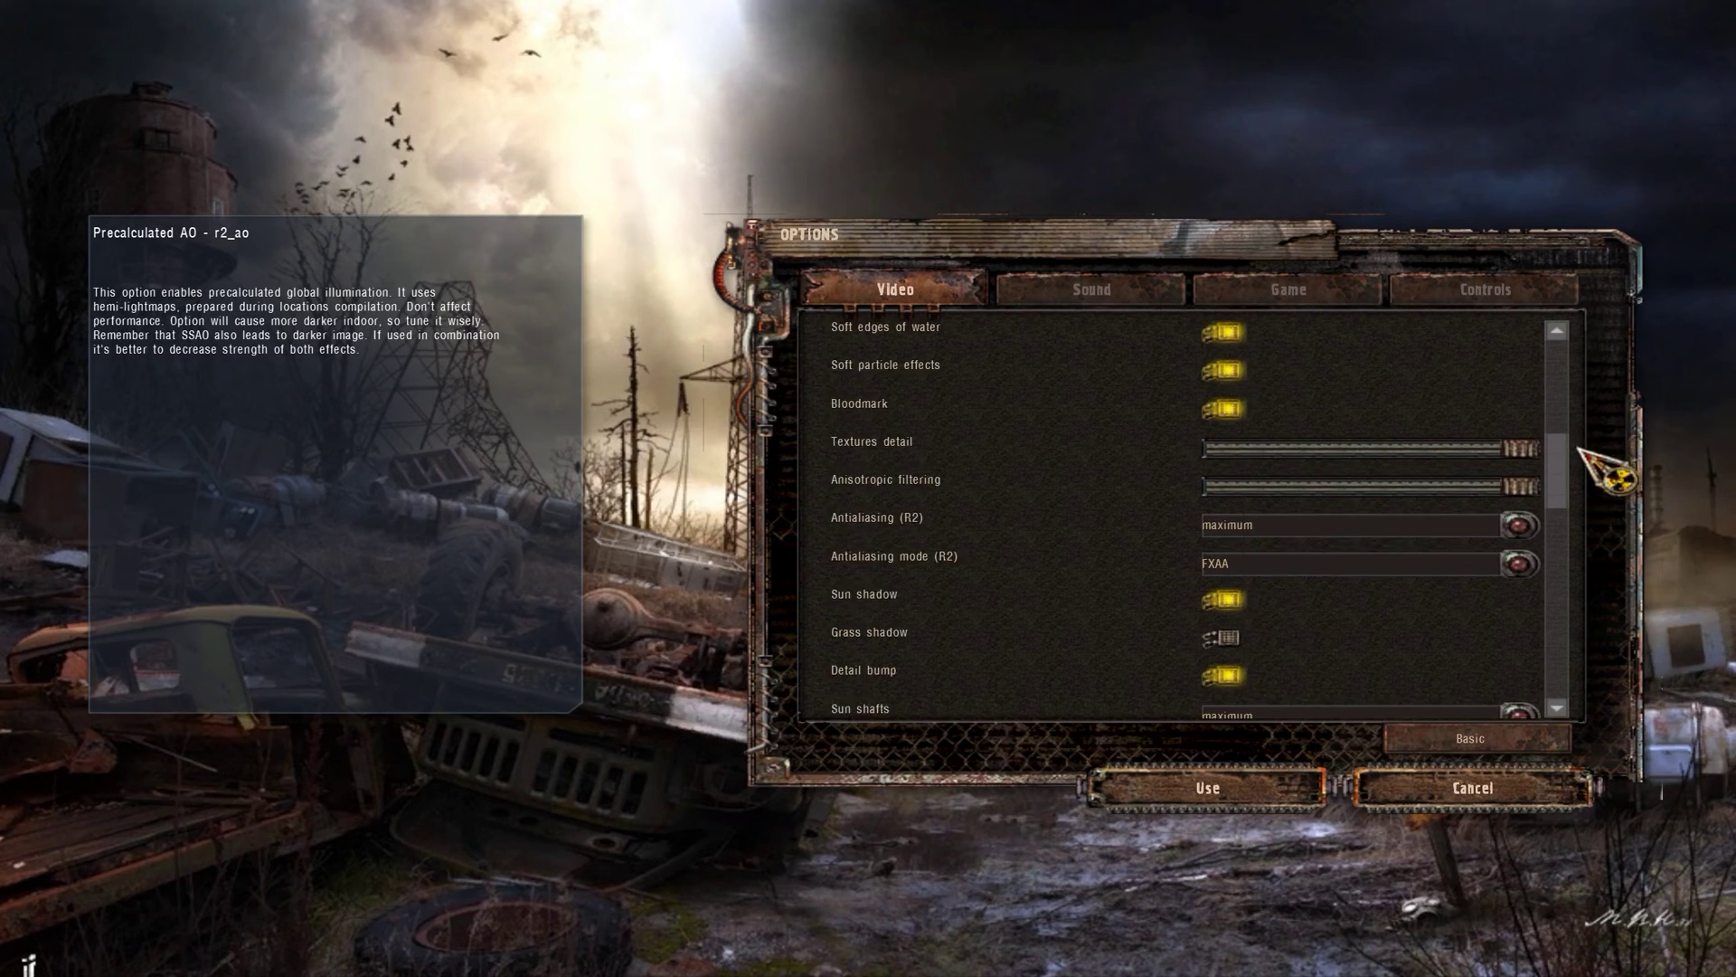
{"action": "scroll", "coordinate": [1580, 467], "scroll_direction": "down", "scroll_amount": 8}
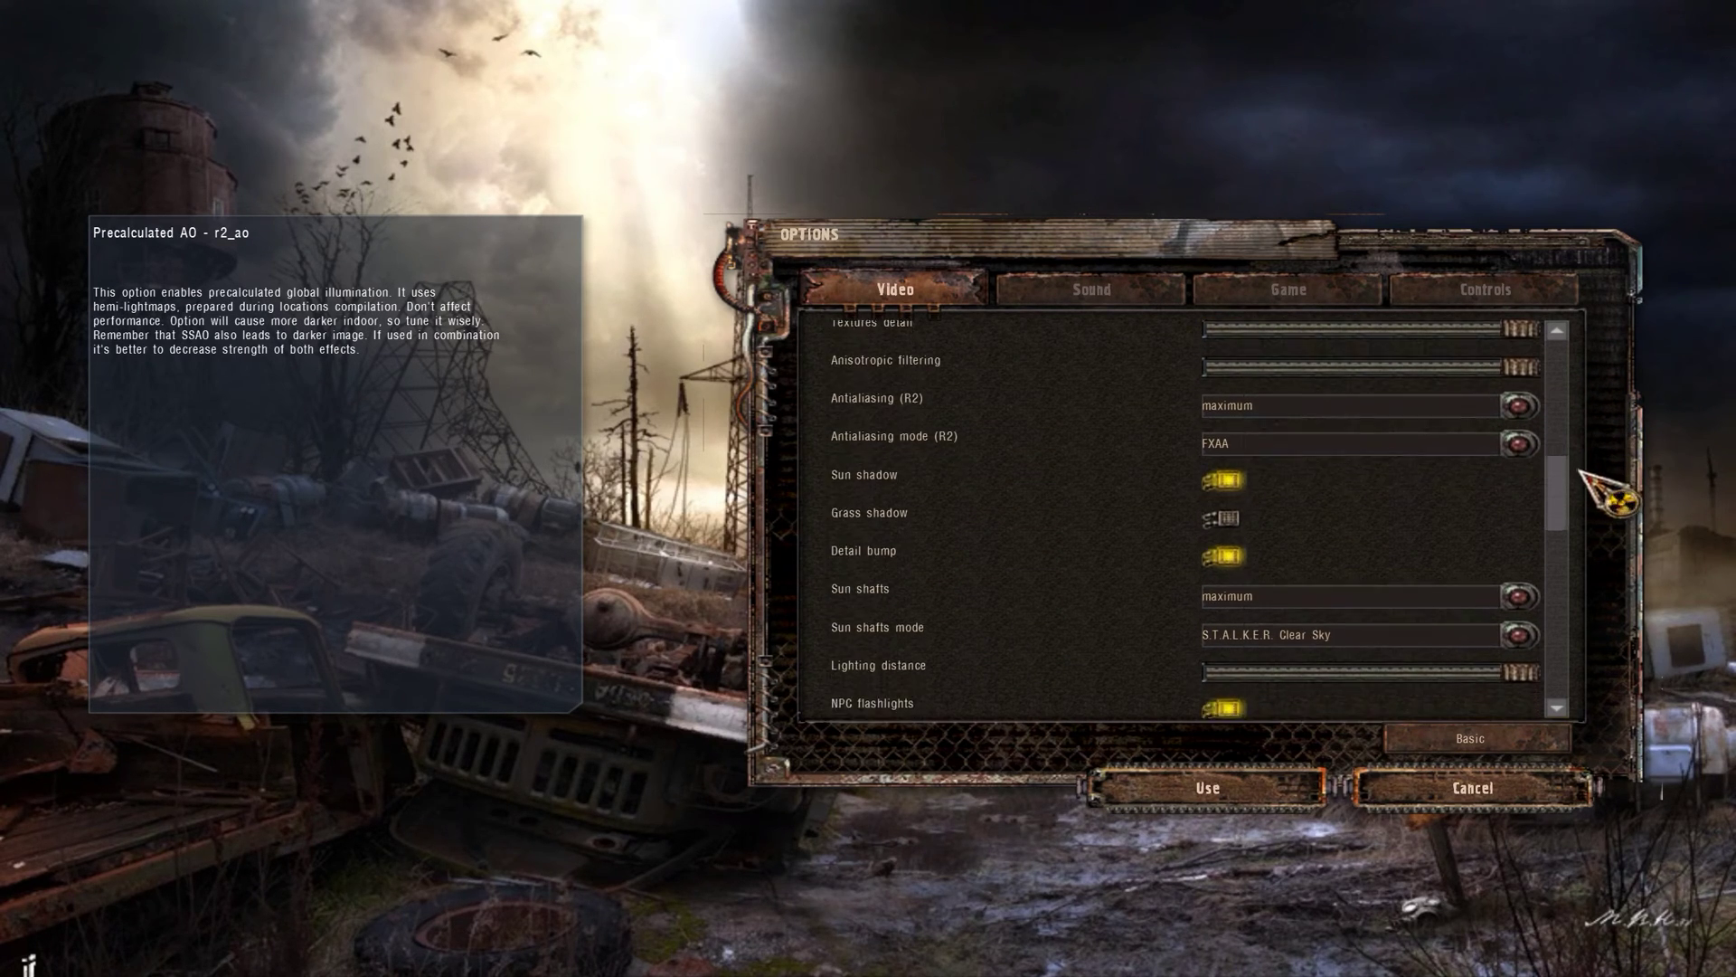
{"action": "scroll", "coordinate": [1589, 525], "scroll_direction": "down", "scroll_amount": 9}
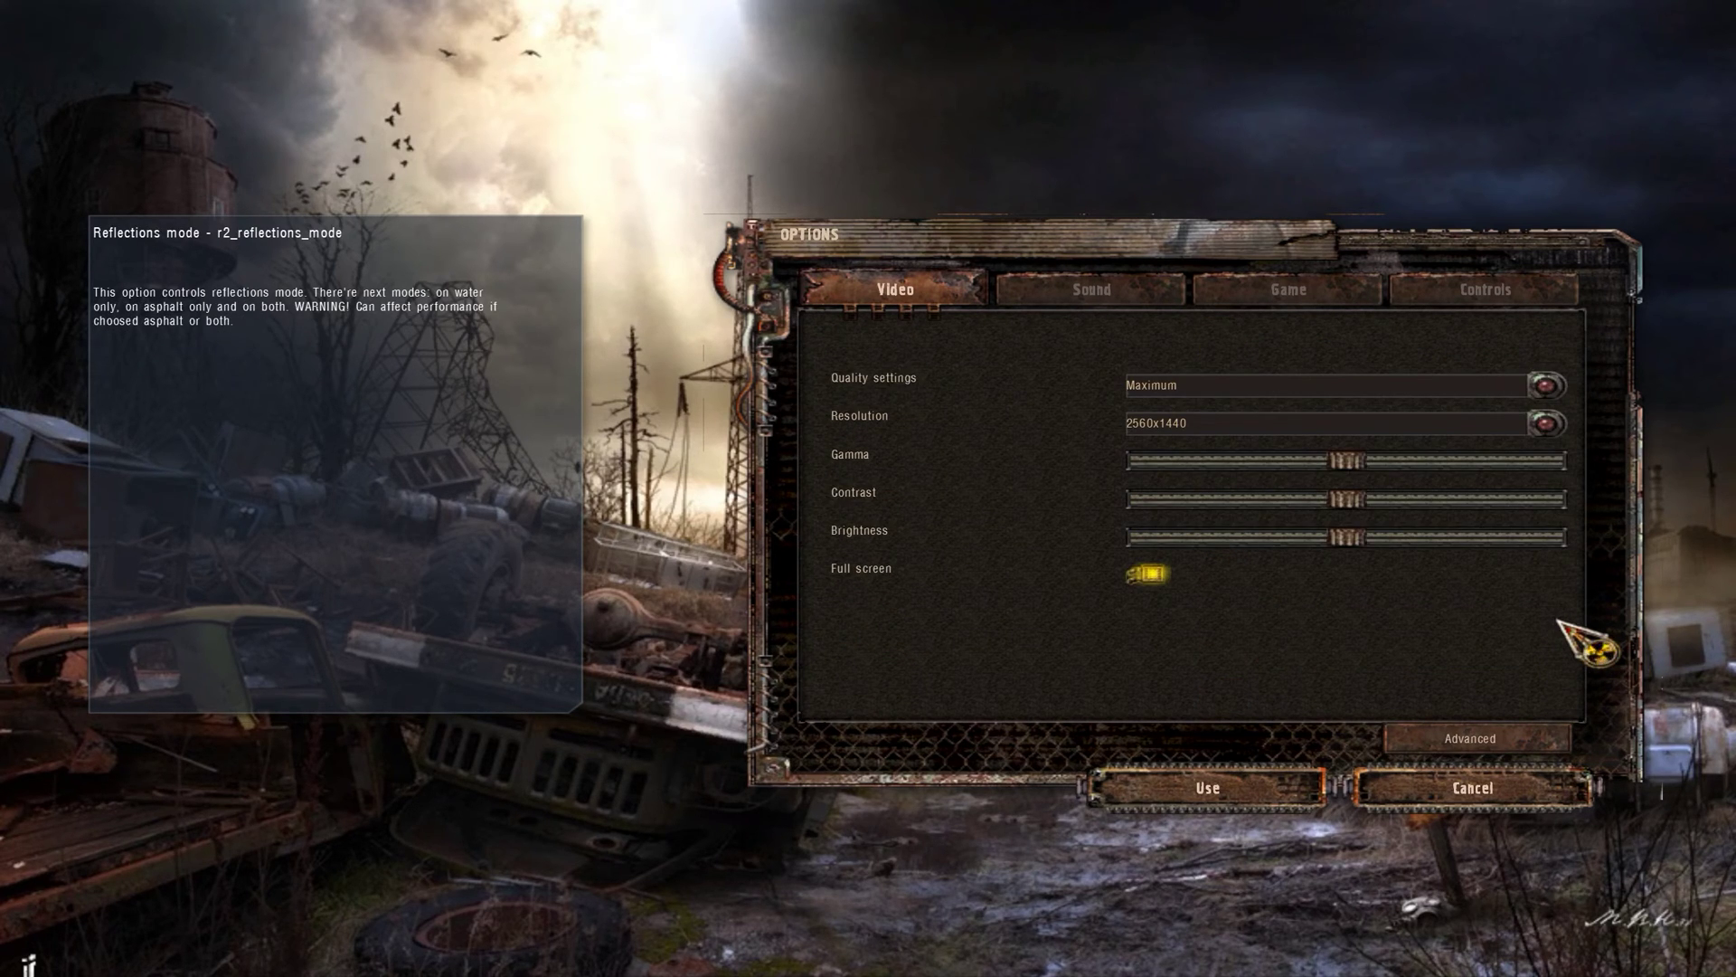
- Close Options without changes, keeping Maximum quality at 2560x1440
{"action": "key", "text": "Escape"}
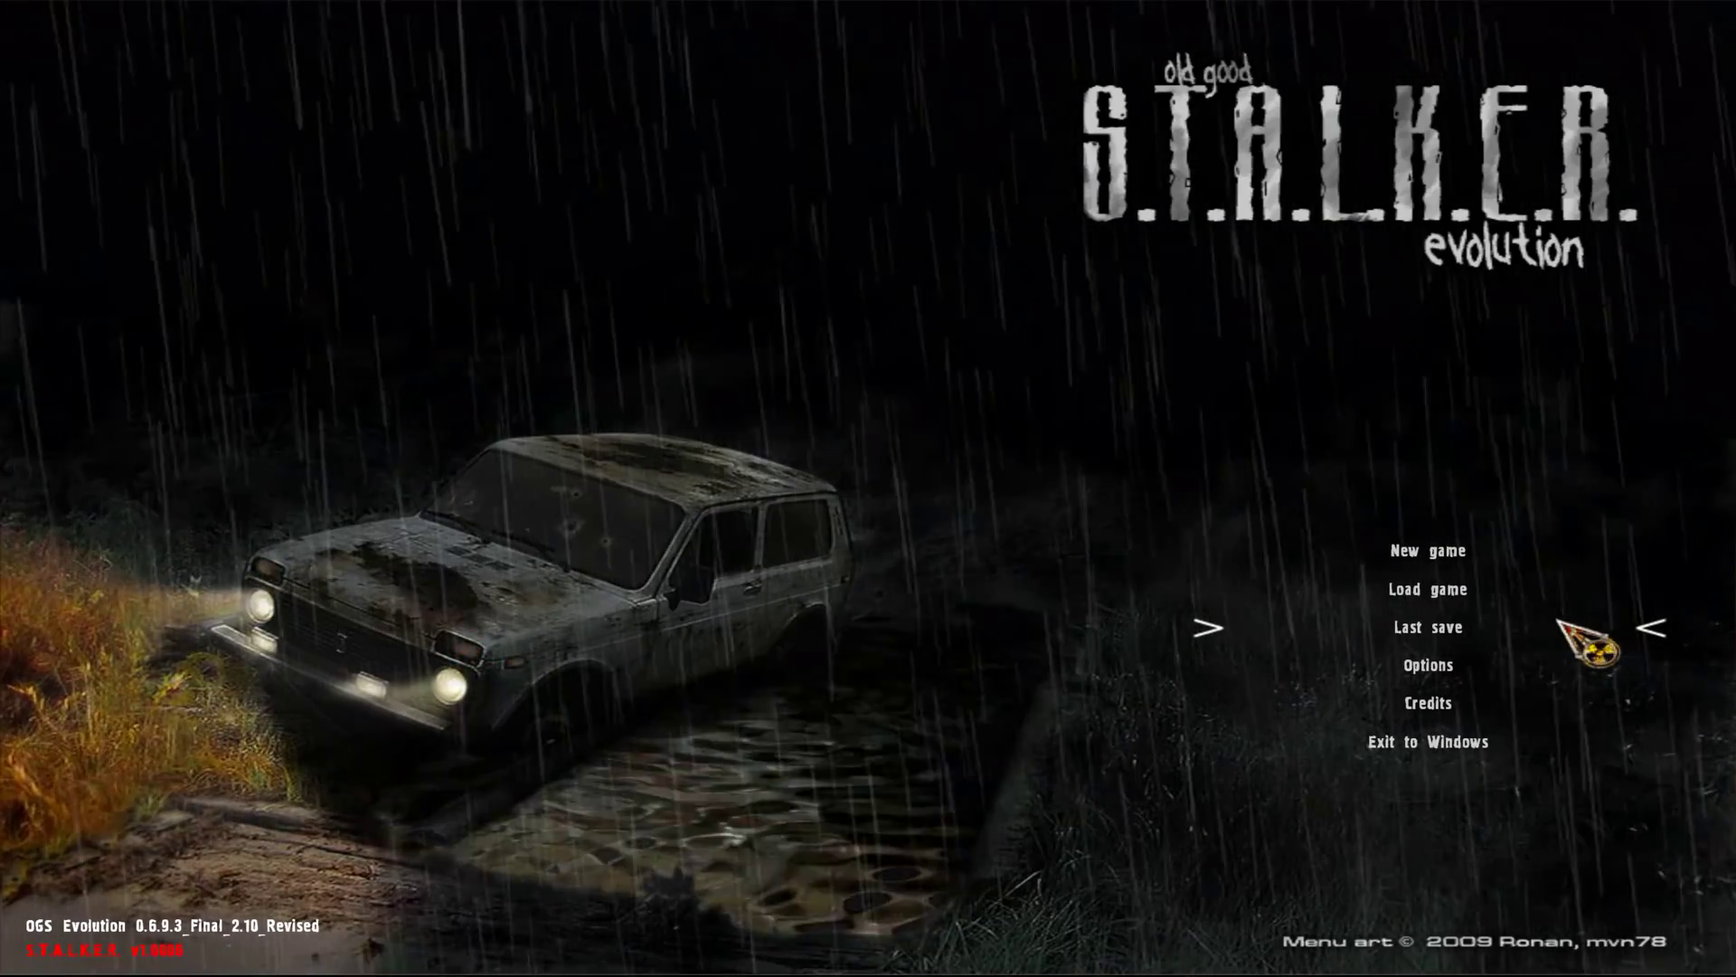